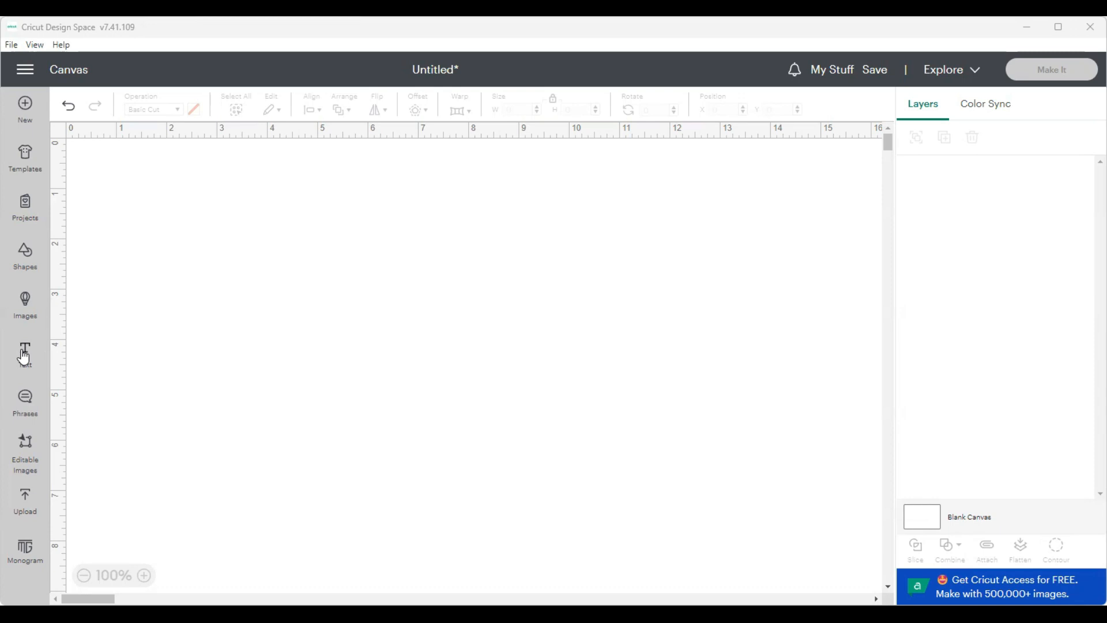
Start a text object, clear its placeholder text and set the font to the system font Impact
left_click(24, 357)
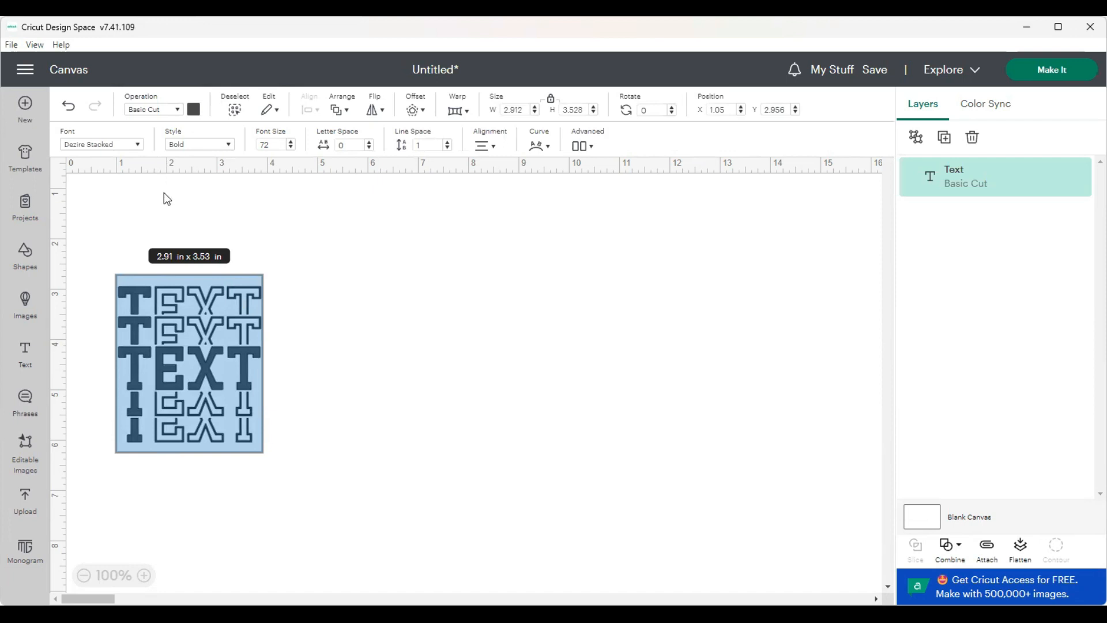
key("BackSpace")
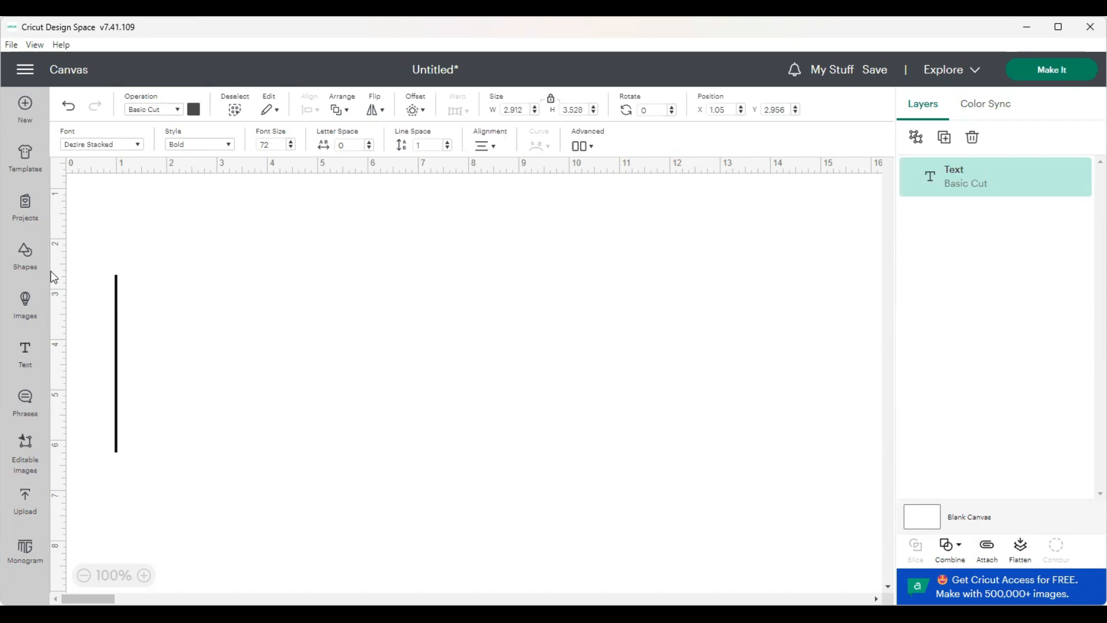
left_click(136, 149)
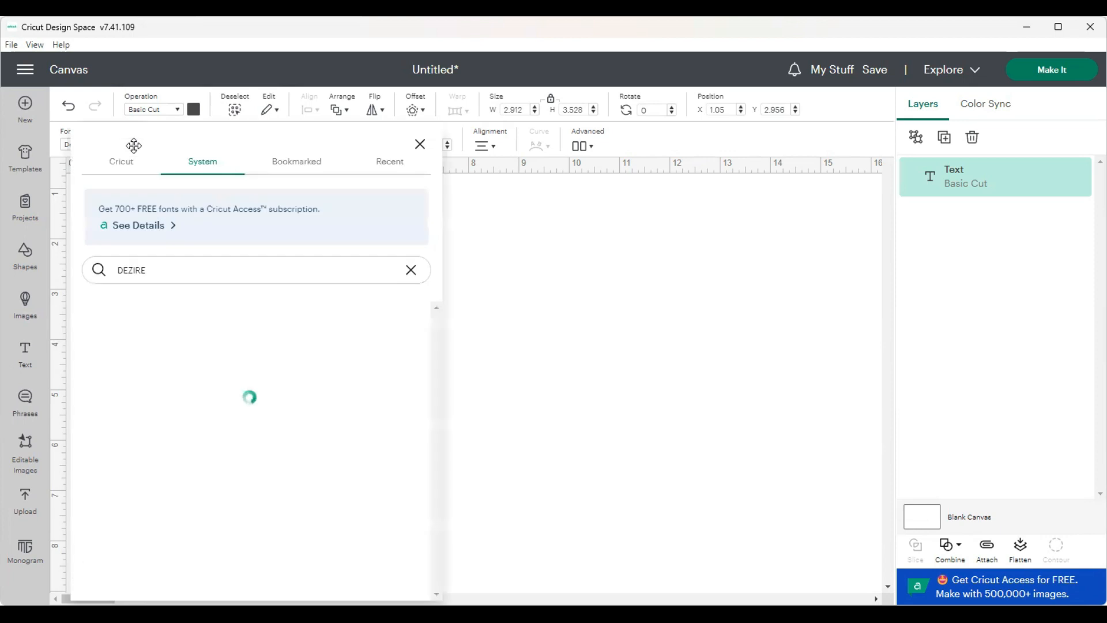
double_click(114, 274)
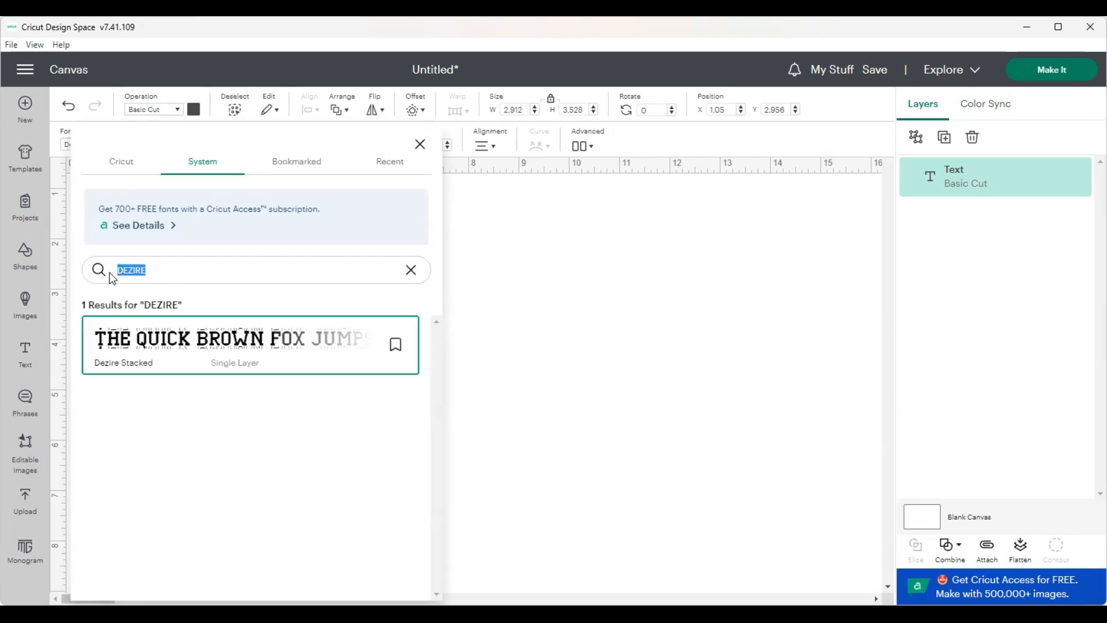
type("IMPACT")
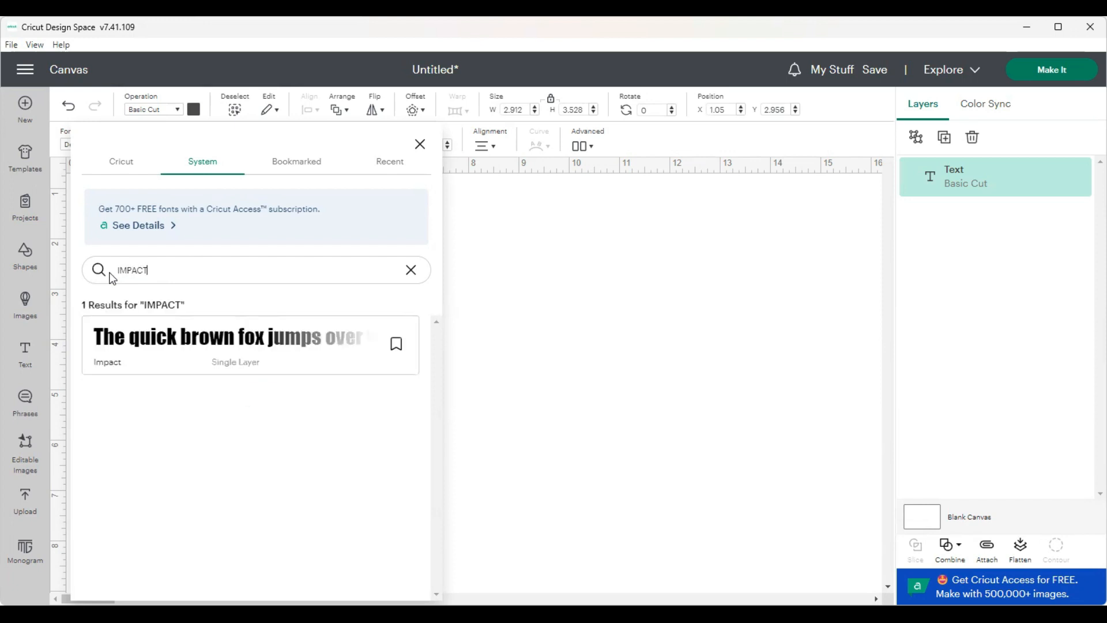
left_click(156, 349)
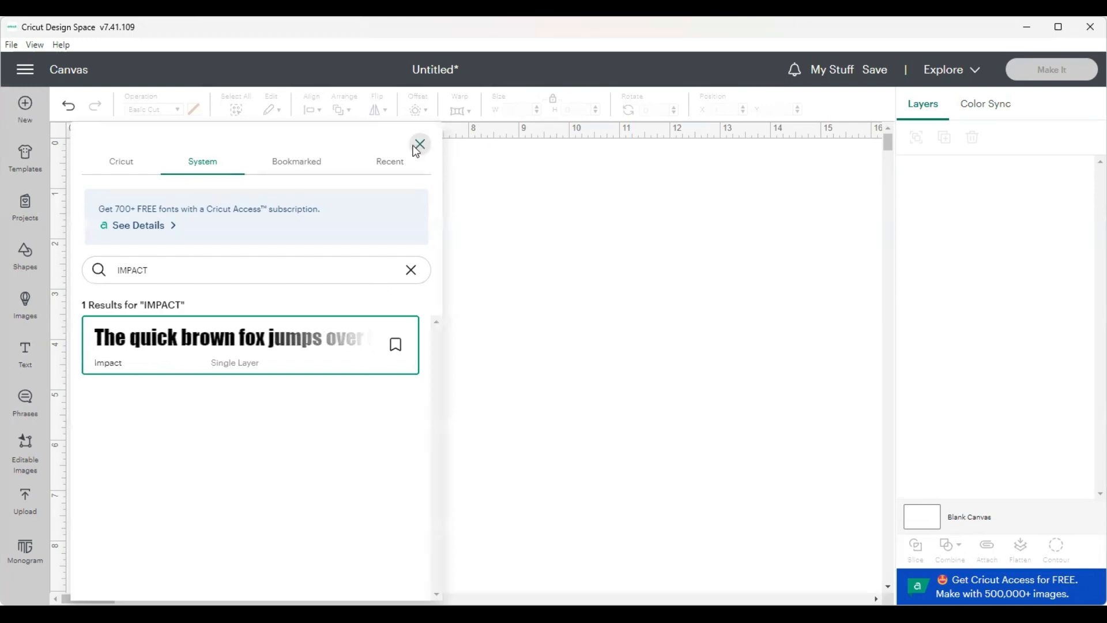
left_click(419, 144)
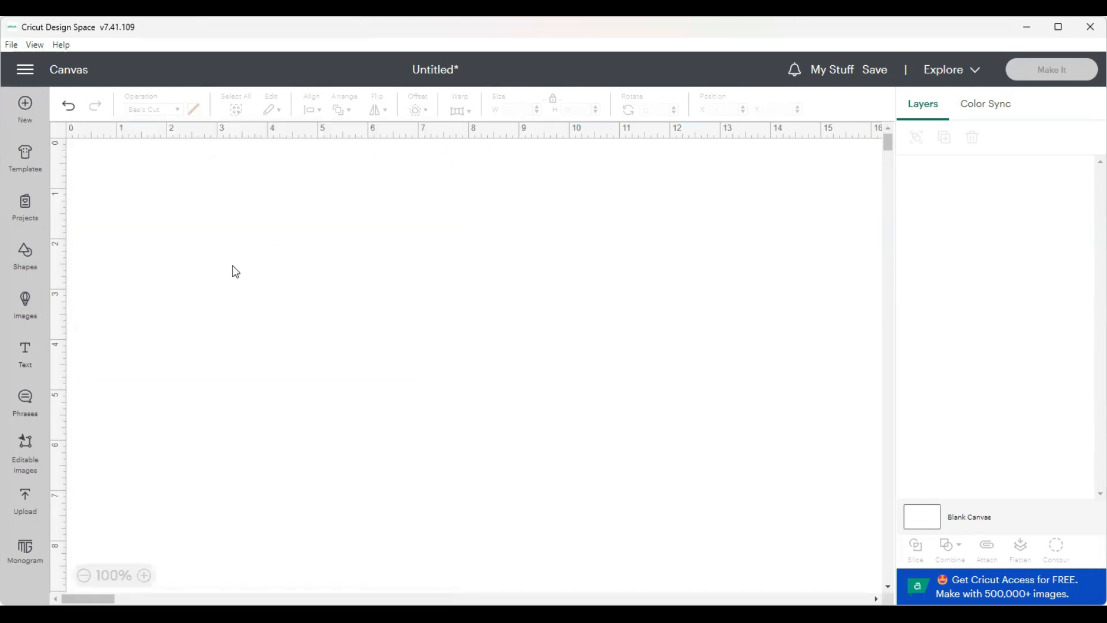
Add the text BLESSED, duplicate it and move the copy above and to the right of the original
left_click(26, 354)
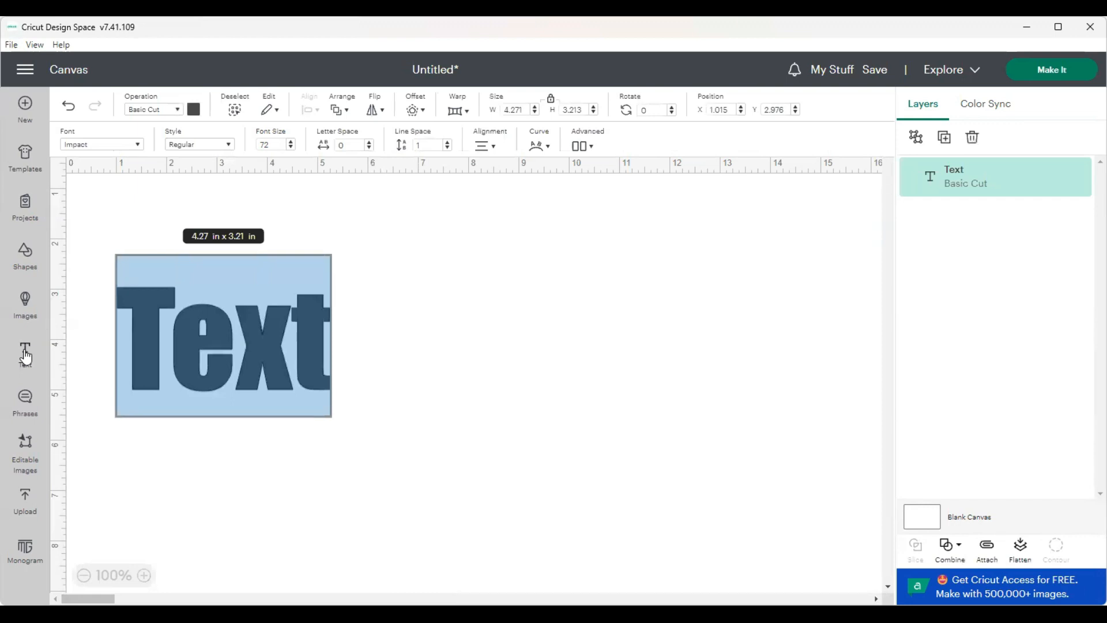
type("BLES")
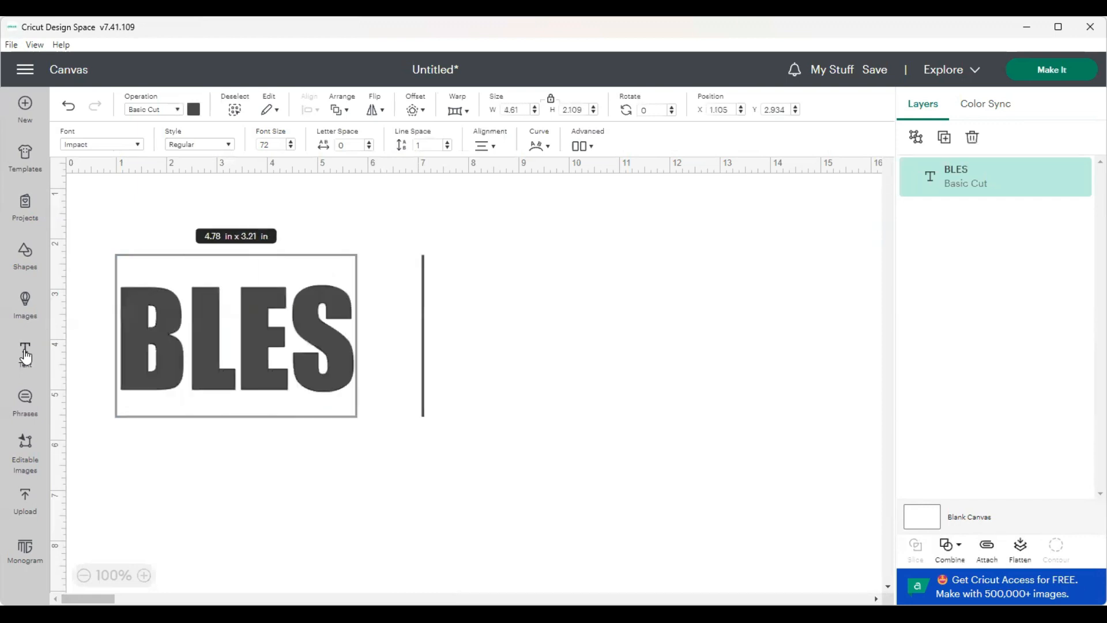
type("SED")
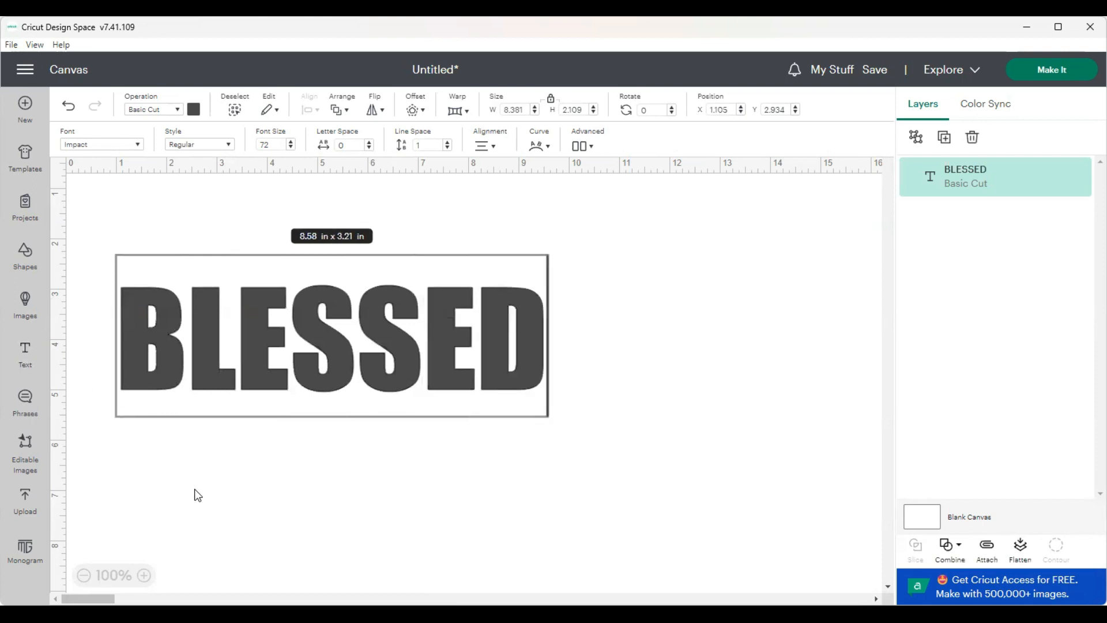
left_click(198, 495)
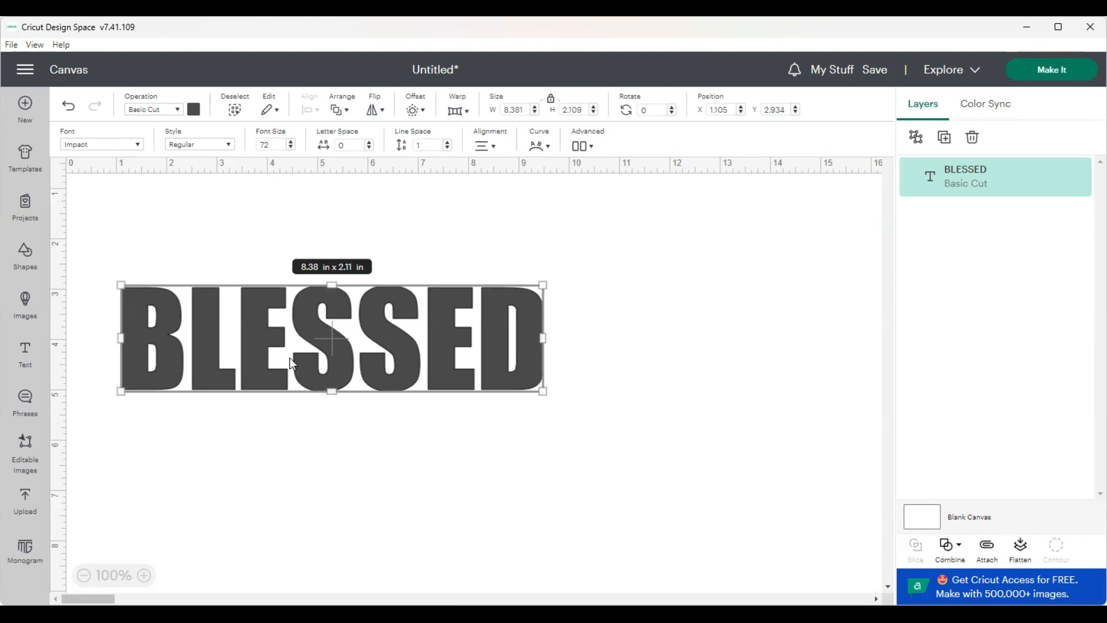
left_click(944, 139)
left_click_drag(492, 237, 861, 218)
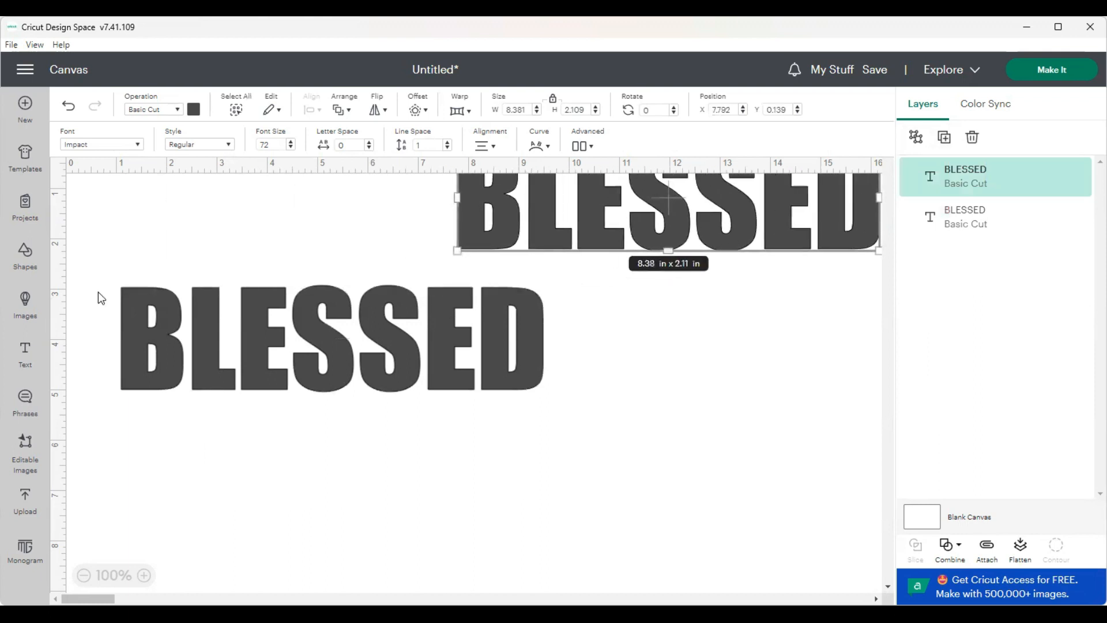
Insert a rectangle and size it to 8.50 in wide by 1.05 in high
left_click(30, 265)
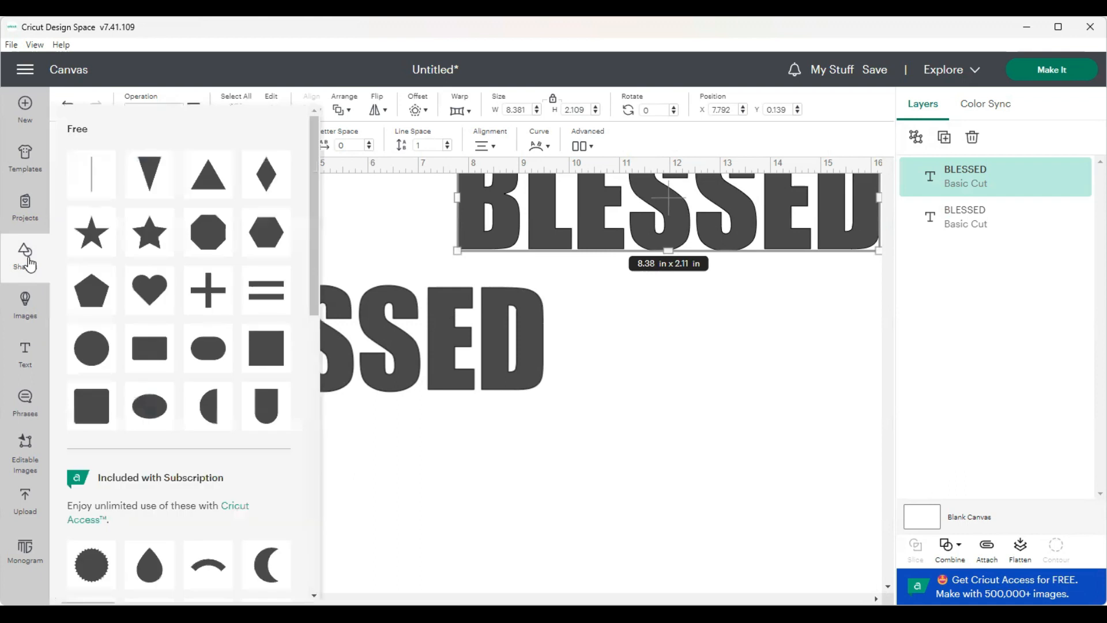
left_click(154, 348)
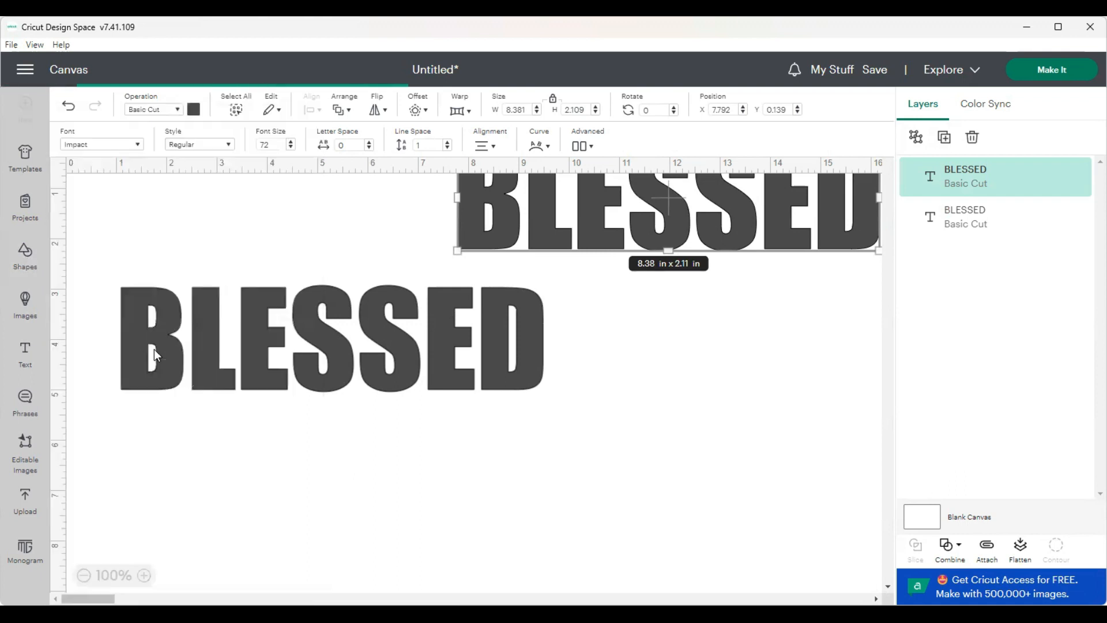
left_click(188, 357)
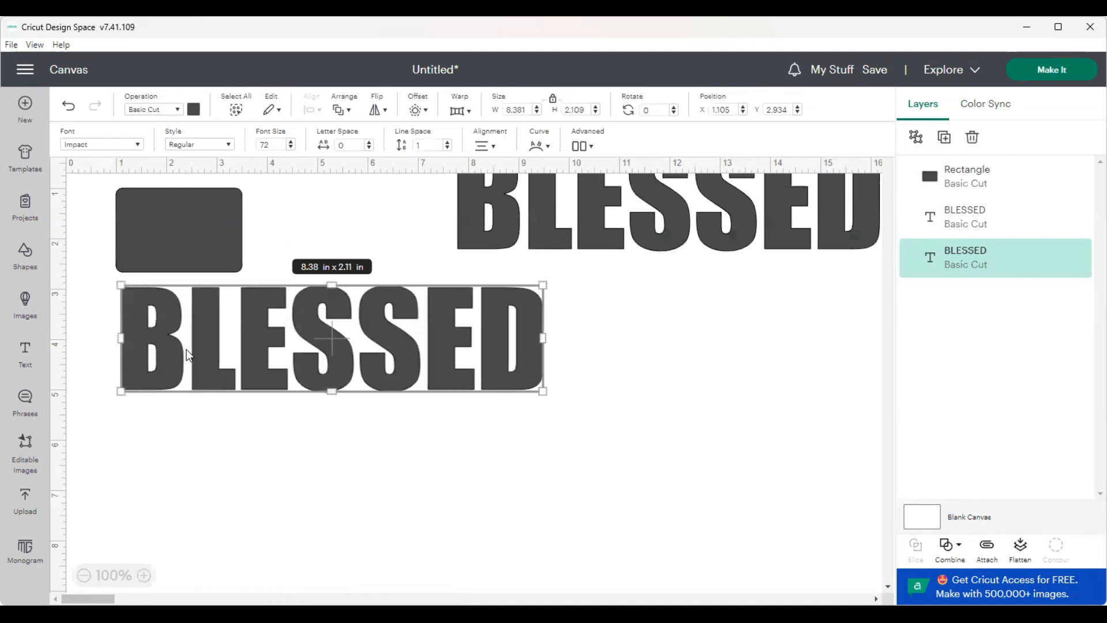
left_click(164, 240)
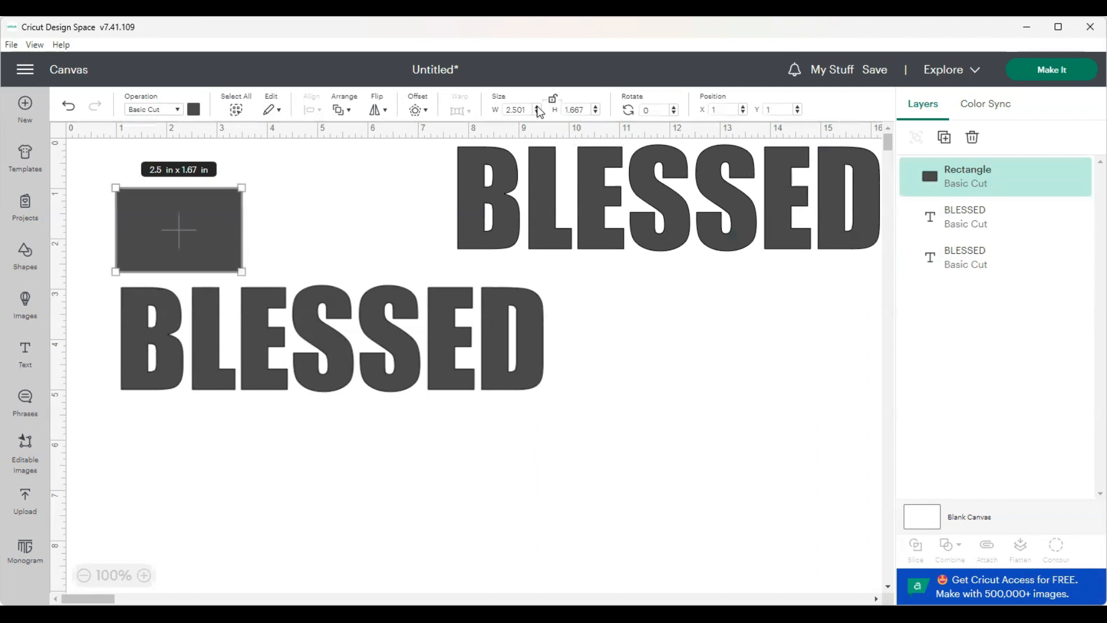
left_click_drag(528, 109, 483, 116)
type("8.50")
key("Return")
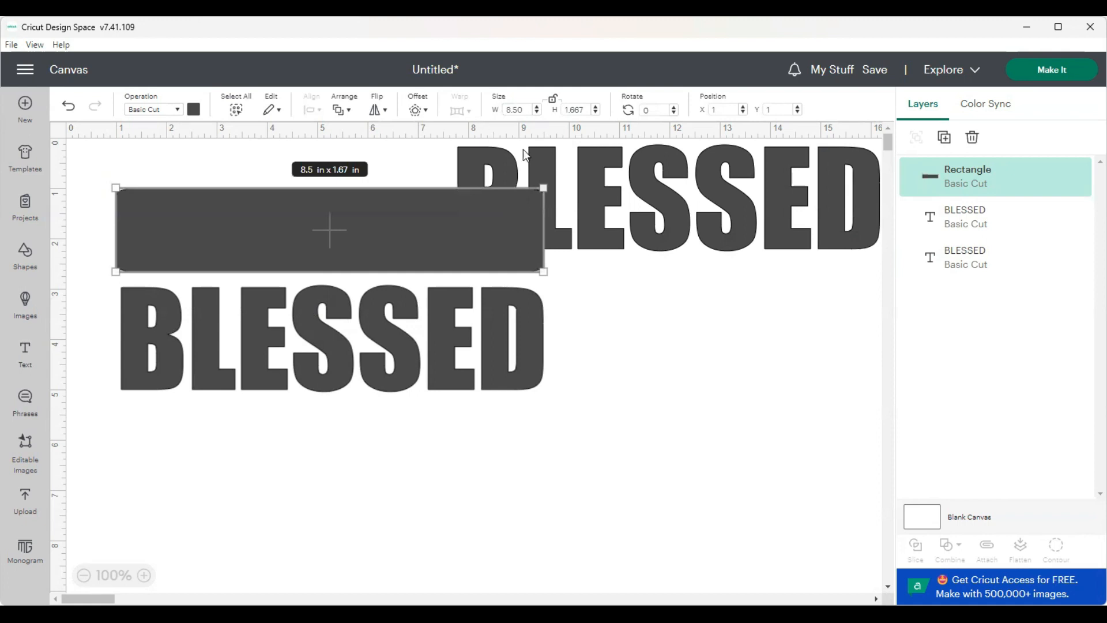
left_click(590, 110)
key("BackSpace")
key("BackSpace")
type(".0")
key("Return")
Place the rectangle over the upper part of the original BLESSED text and color it red
left_click_drag(500, 205, 507, 300)
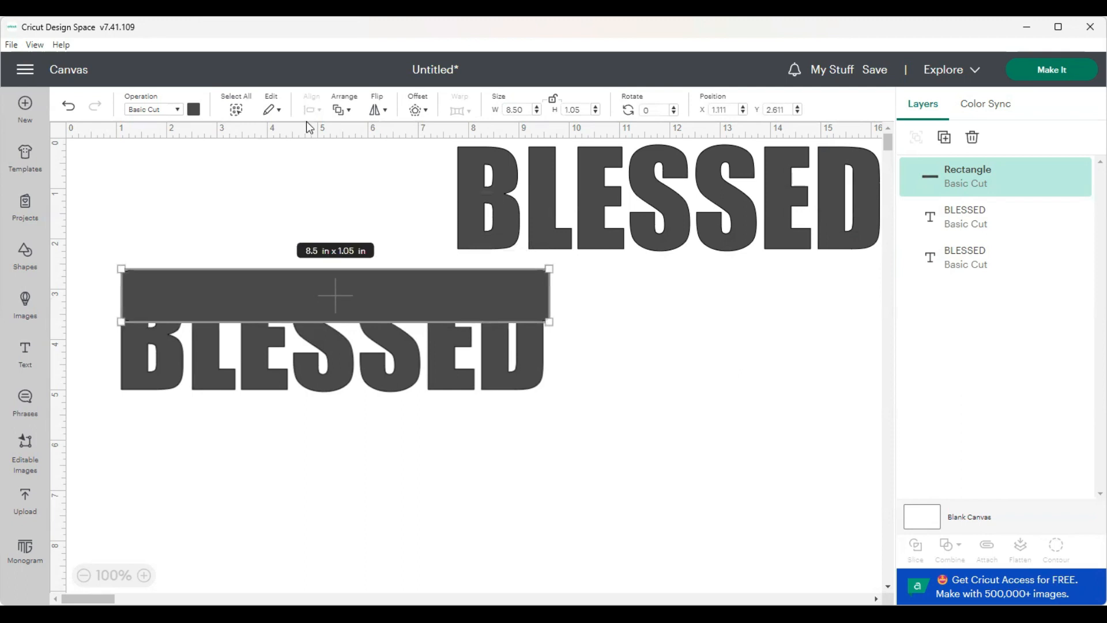
left_click(194, 110)
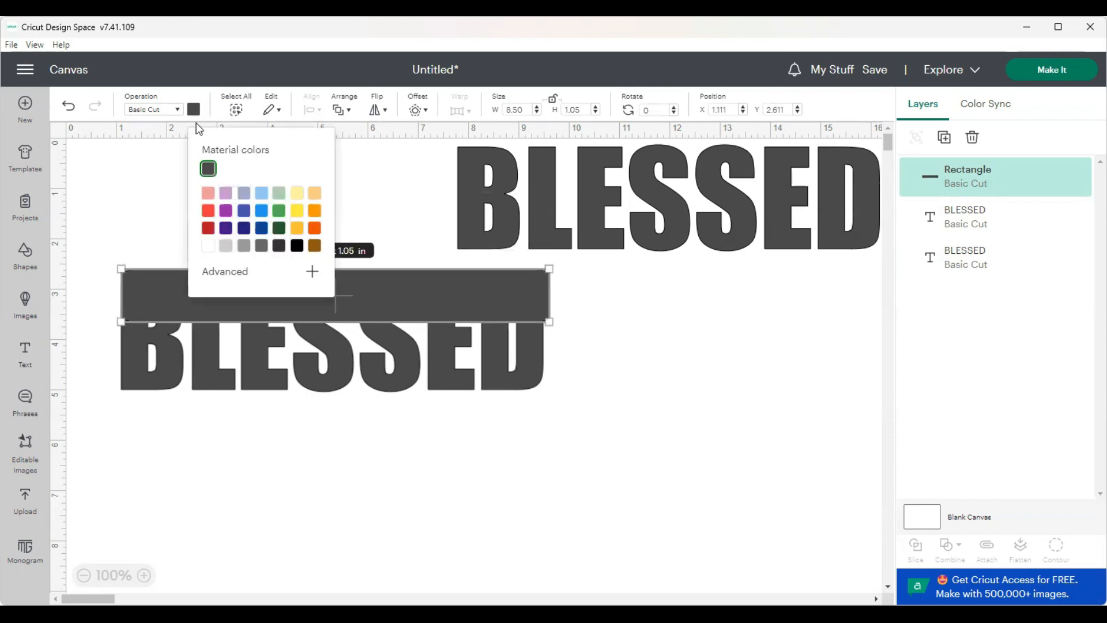
left_click(208, 210)
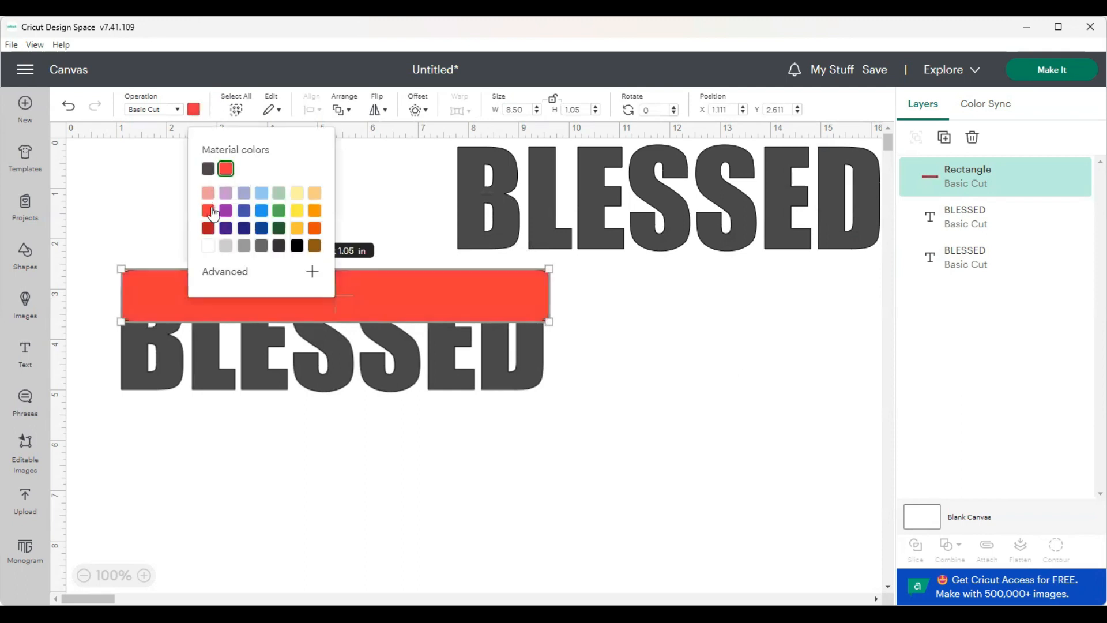
left_click(389, 175)
left_click(358, 288)
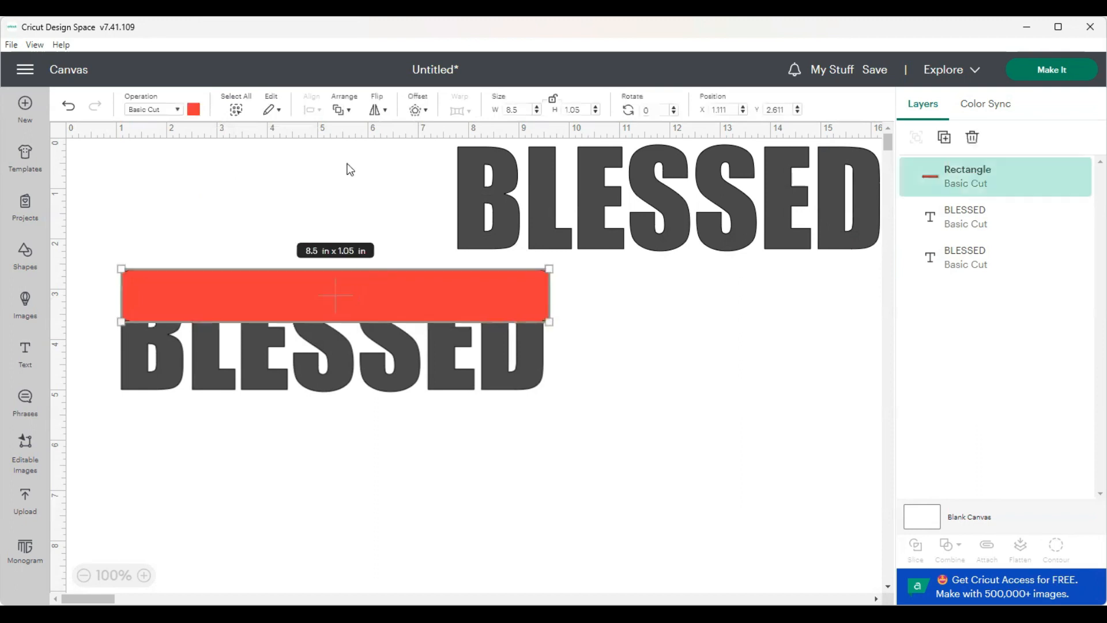
Send the red rectangle to the back and nudge it over the upper half of the original text, to X 1.041, Y 2.891
left_click(343, 109)
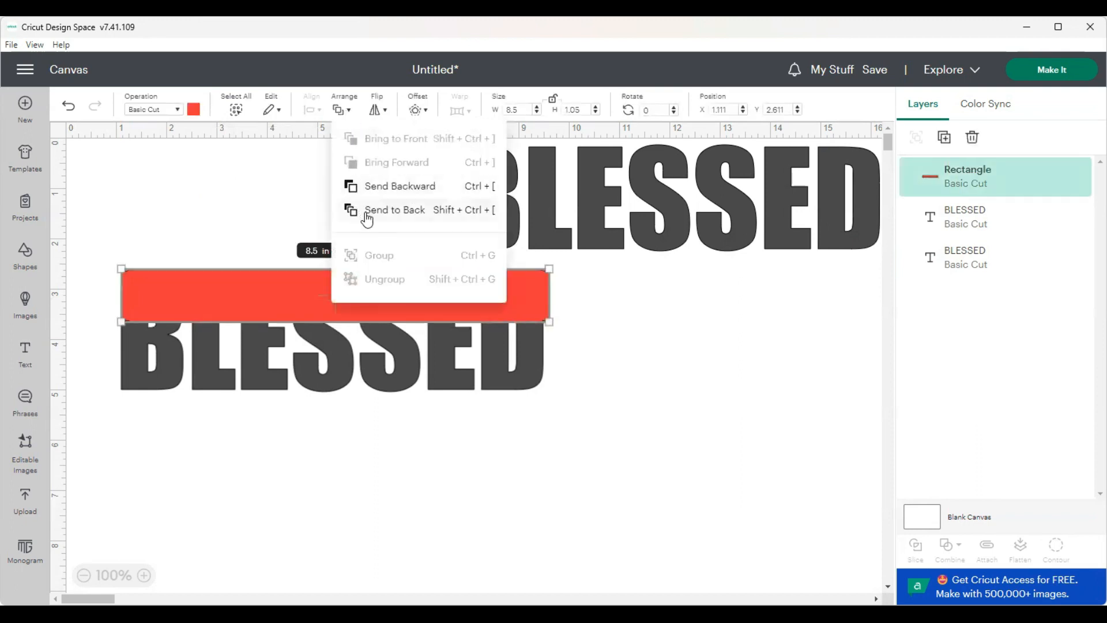
left_click(395, 210)
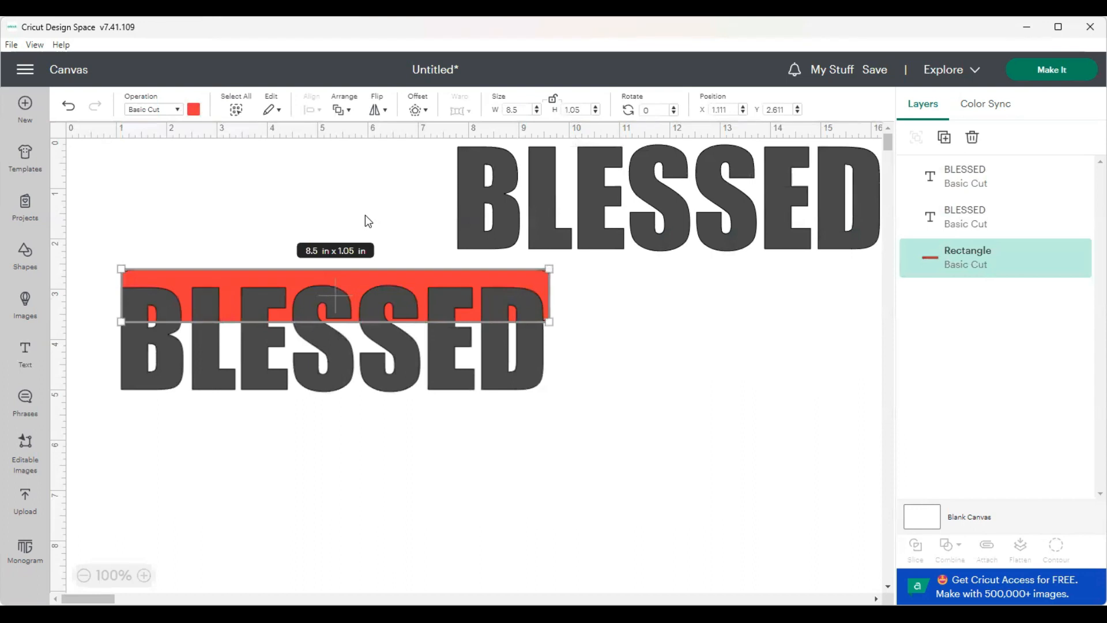
key("Down")
key("Down")
key("Down")
key("Down")
key("Down")
key("Down")
key("Down")
key("Down")
key("Down")
key("Down")
key("Down")
key("Down")
key("Down")
key("Down")
key("Down")
key("Down")
key("Down")
key("Down")
key("Down")
key("Down")
key("Down")
key("Down")
key("Down")
key("Down")
key("Down")
key("Down")
key("Down")
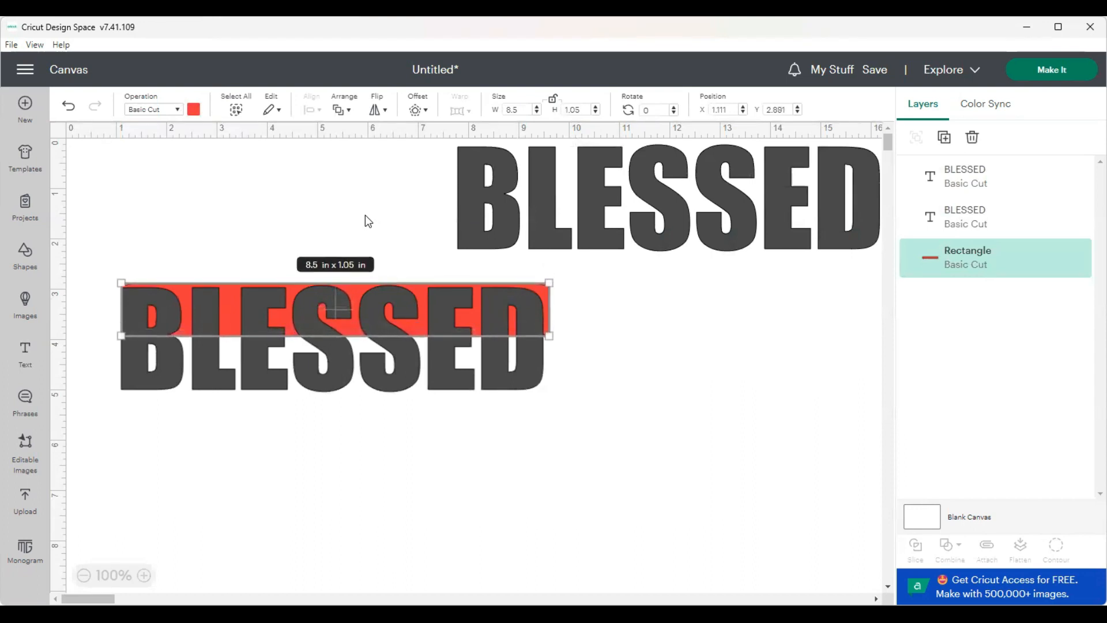
key("Left")
key("Left")
key("Left")
key("Left")
key("Left")
key("Left")
key("Left")
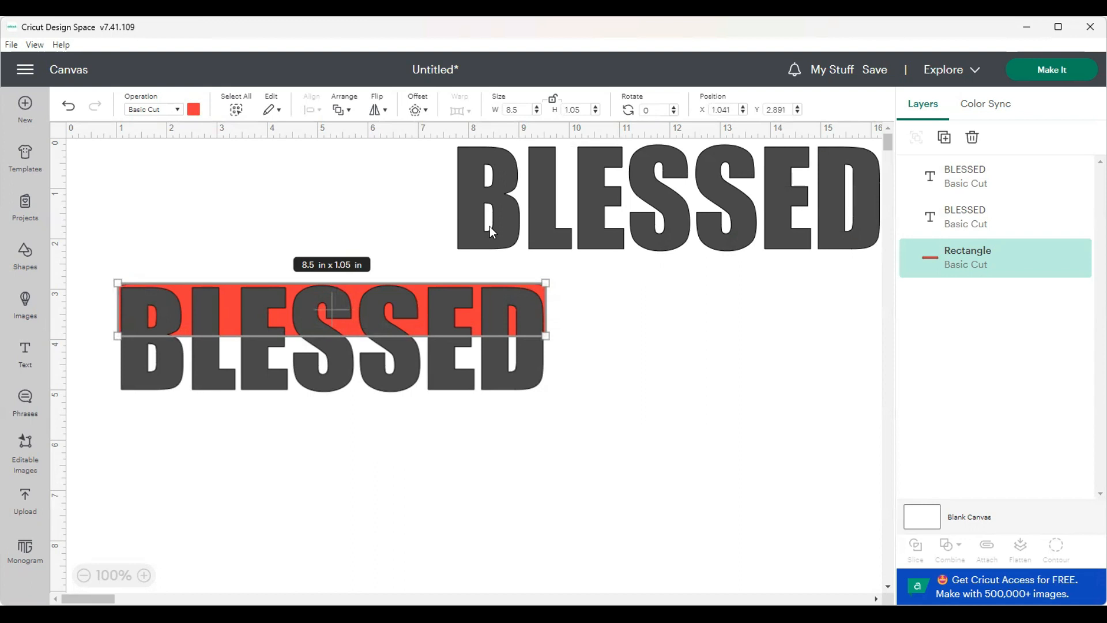
Bring the rectangle forward over the original text and move the duplicate BLESSED farther right, clear of the work area
left_click(341, 110)
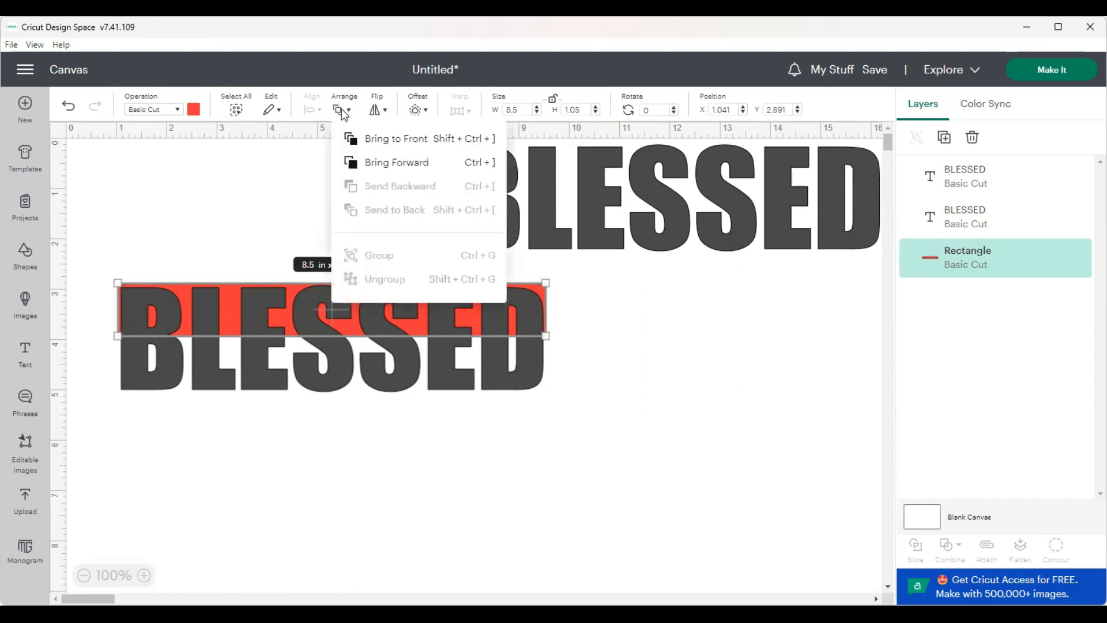
left_click(374, 164)
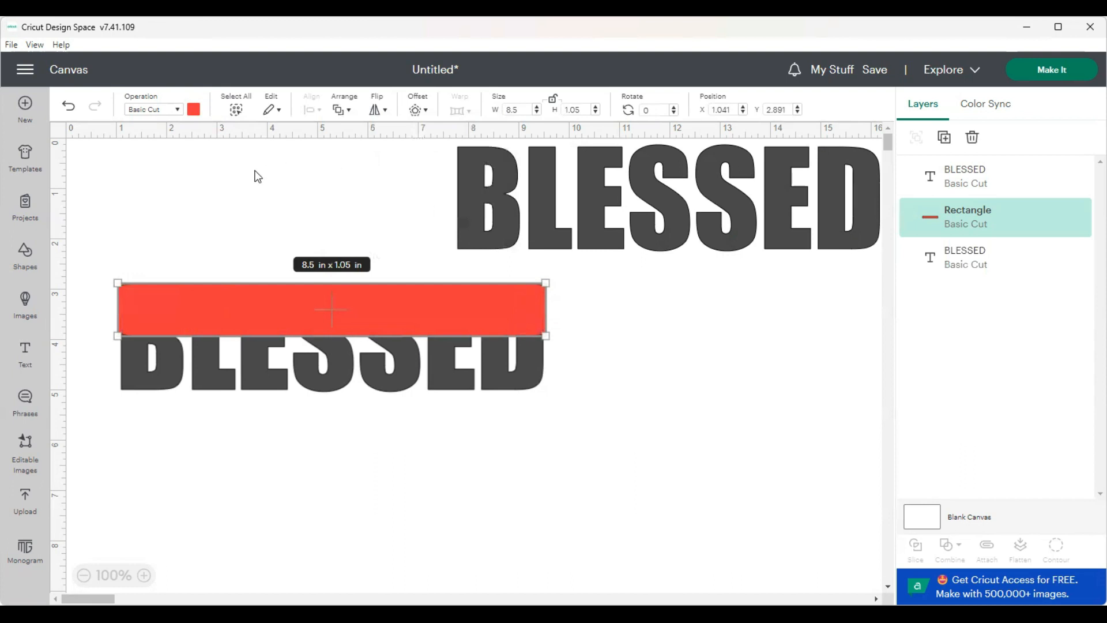
left_click_drag(467, 199, 691, 193)
Select the red rectangle together with the BLESSED text beneath it and slice them
left_click(144, 237)
left_click_drag(125, 221, 562, 440)
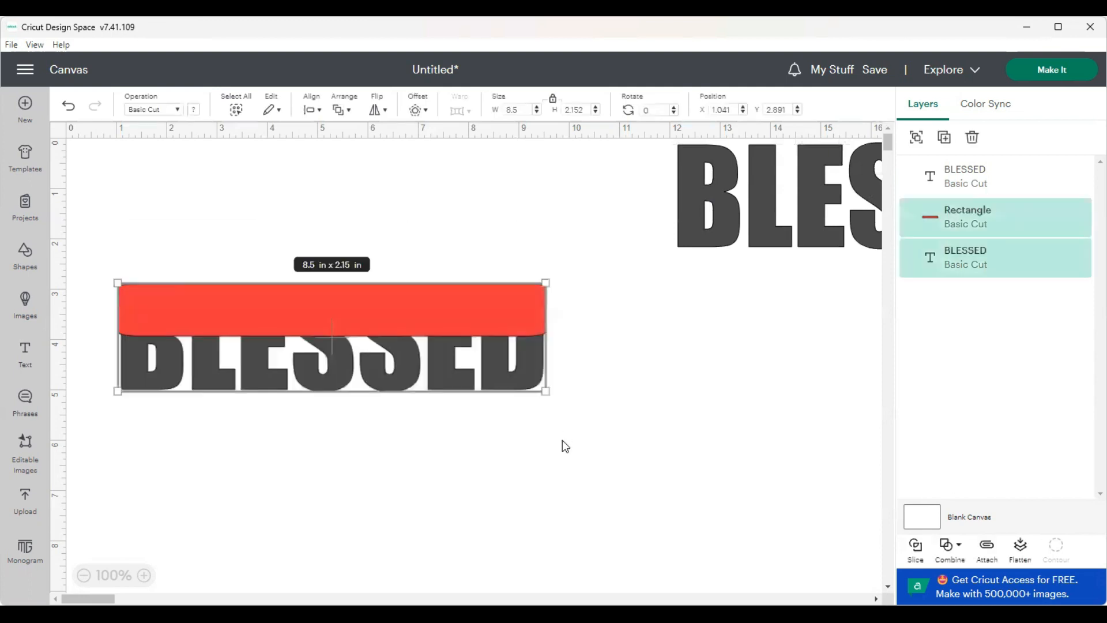
left_click(920, 553)
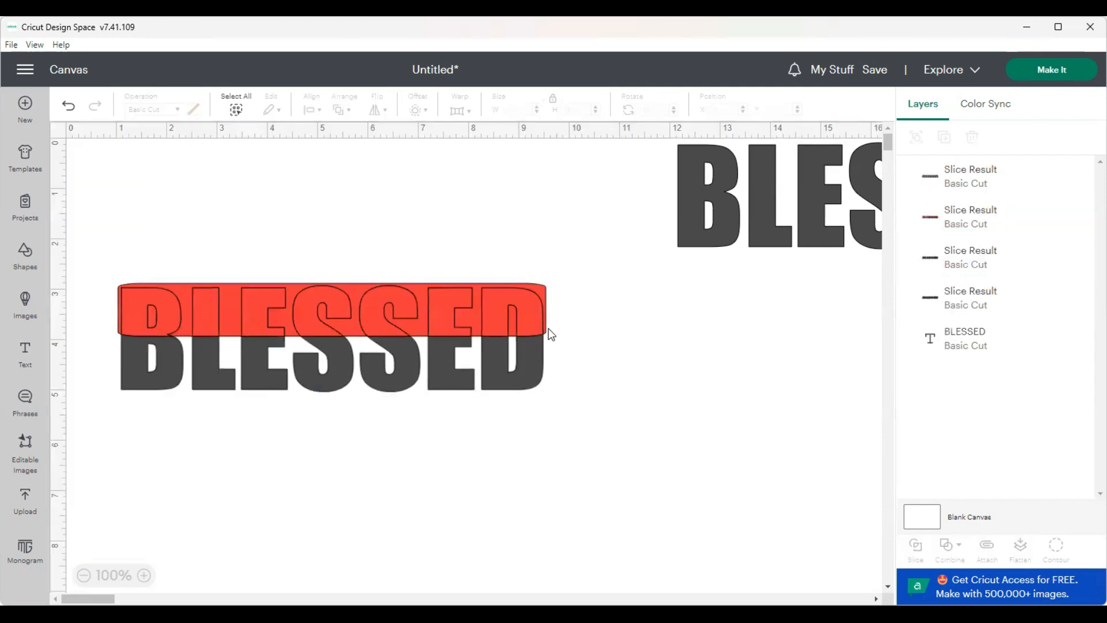
Delete the sliced red background piece and move the red upper letter halves above the word
left_click_drag(537, 297, 552, 181)
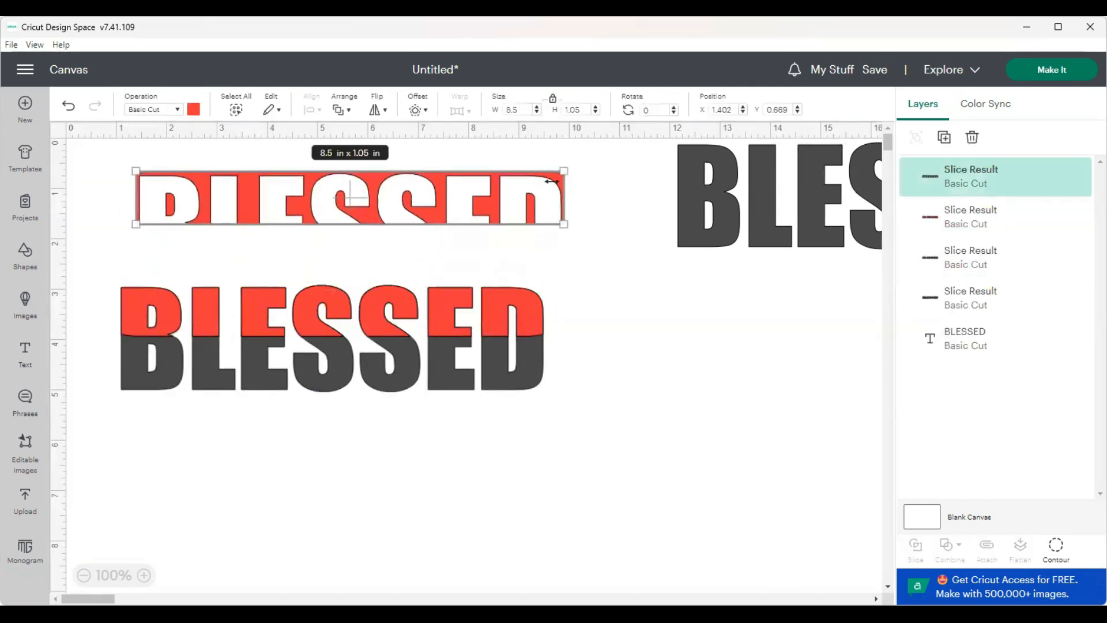
key("Delete")
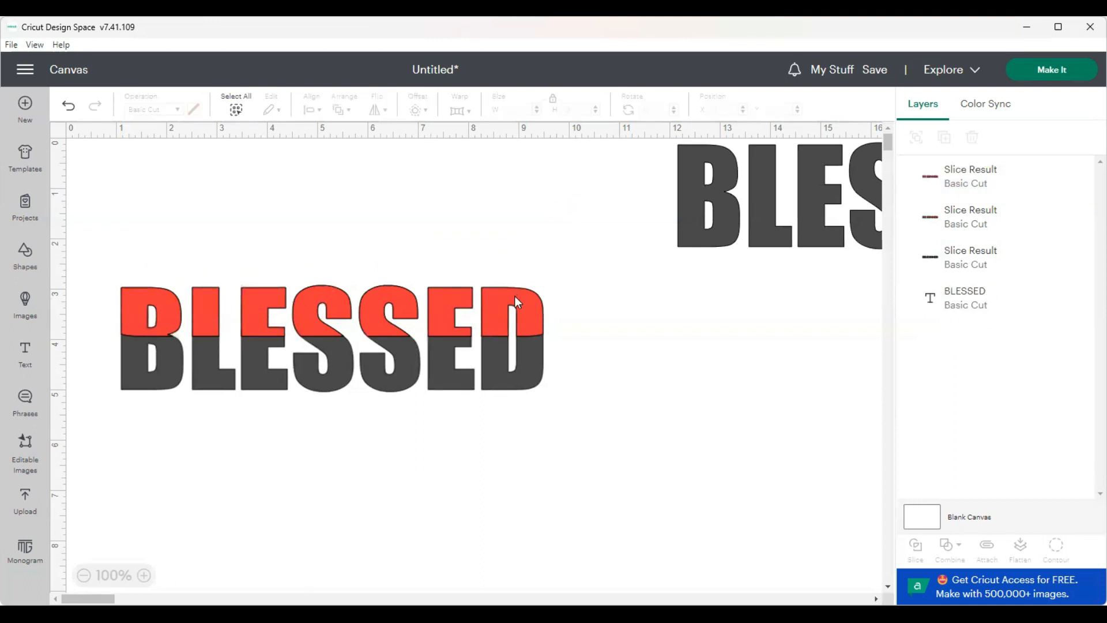
left_click_drag(514, 296, 516, 199)
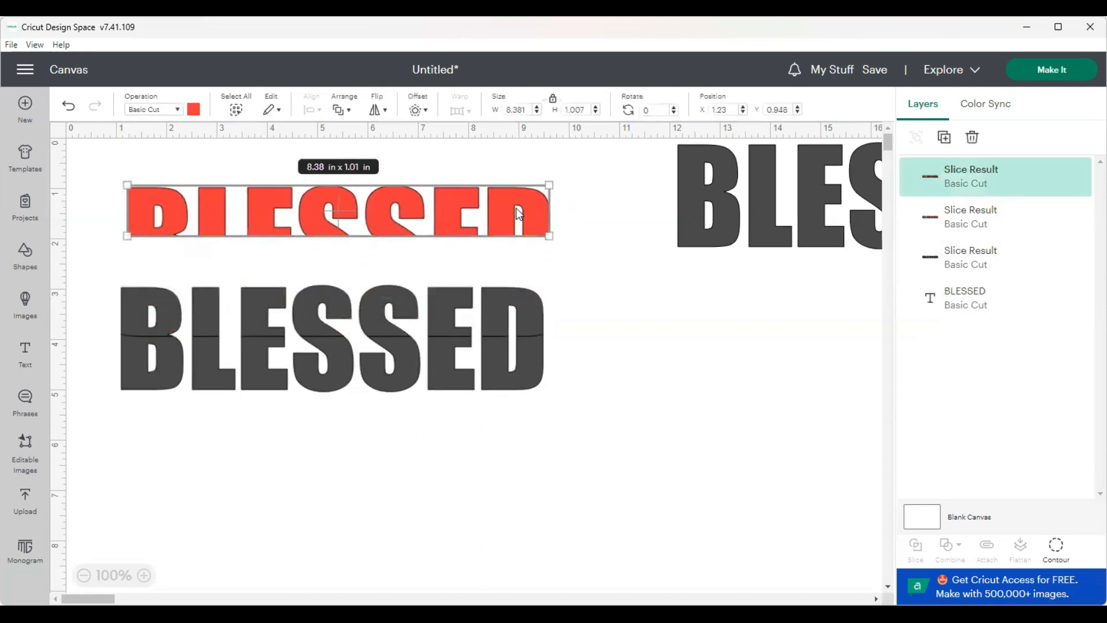
Move the grey upper letter halves directly below the red ones and color them red
left_click_drag(510, 296, 517, 247)
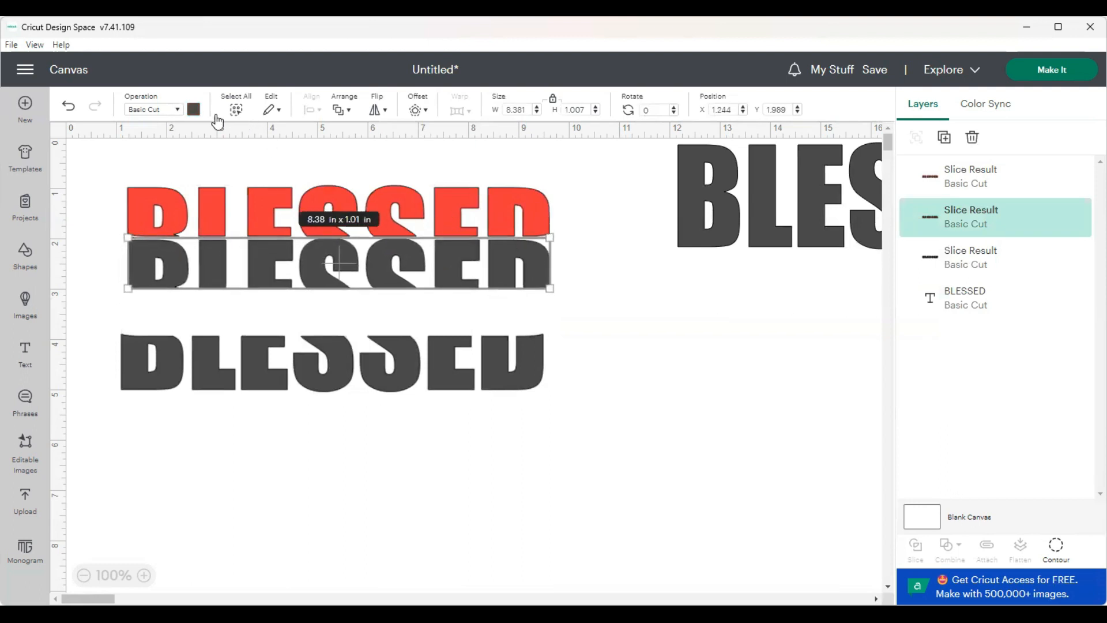
left_click(194, 110)
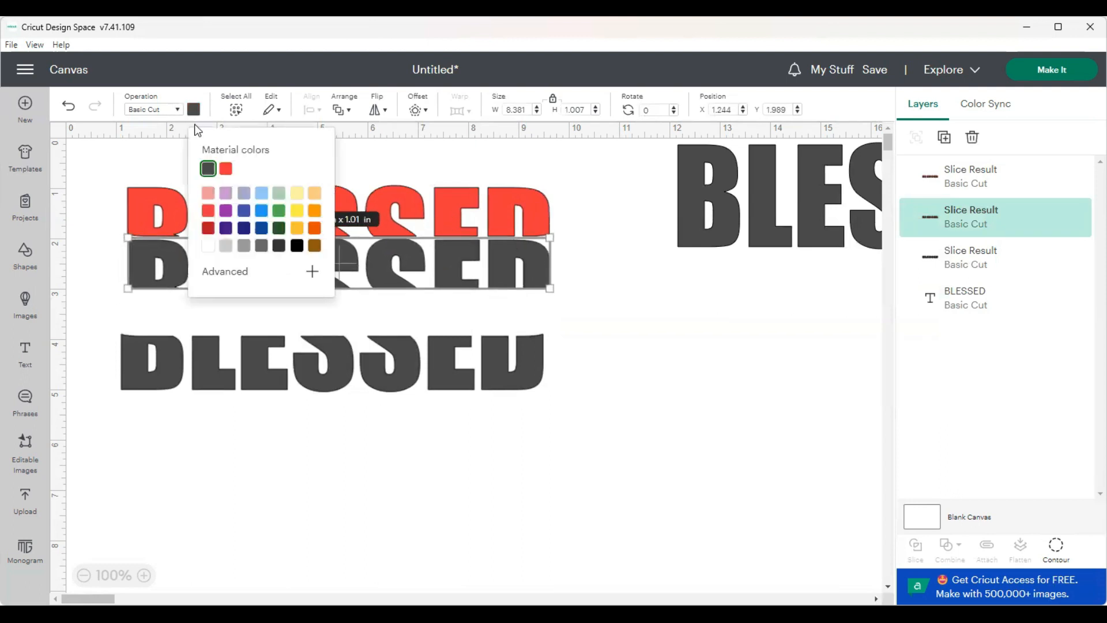
left_click(225, 169)
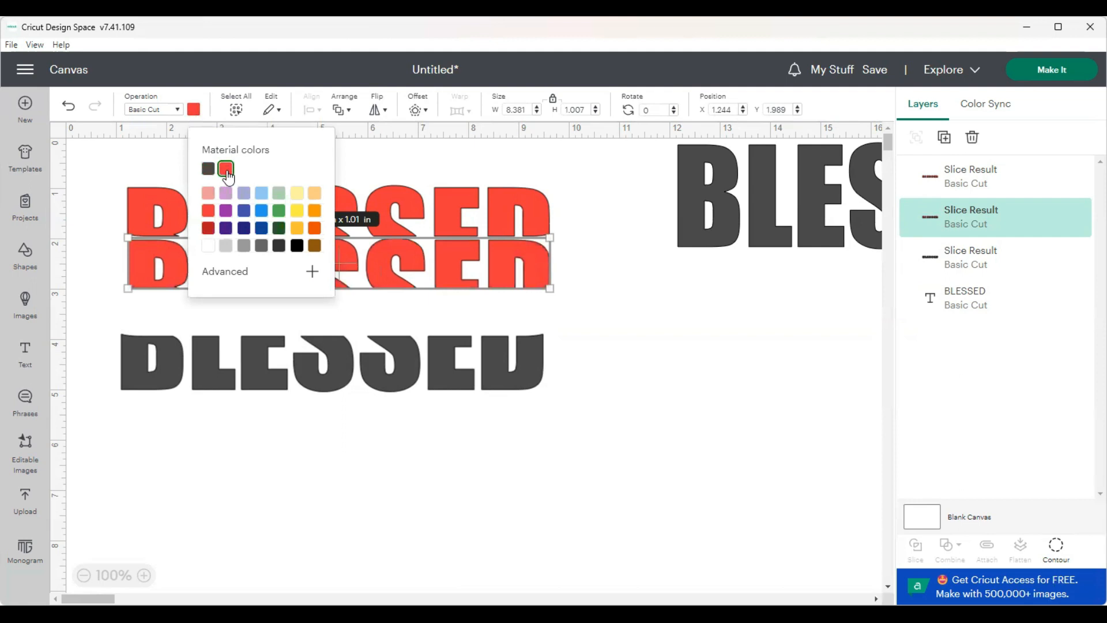
Duplicate the grey lower letter halves, place the copy below the originals, and close the gap between the two rows
left_click(211, 353)
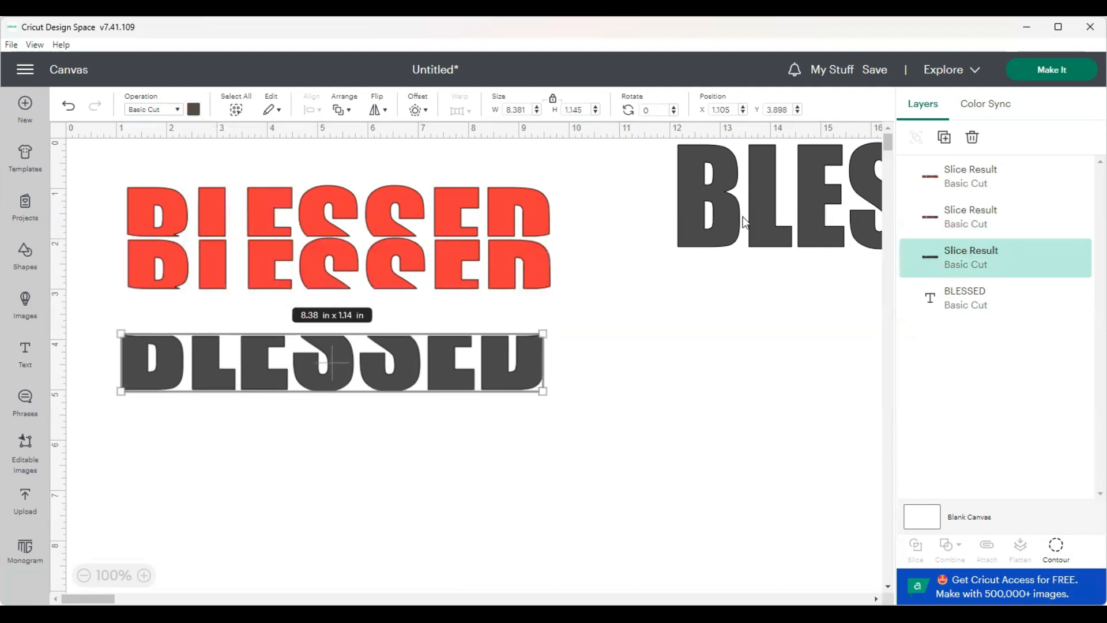
left_click(945, 138)
left_click_drag(512, 242, 496, 447)
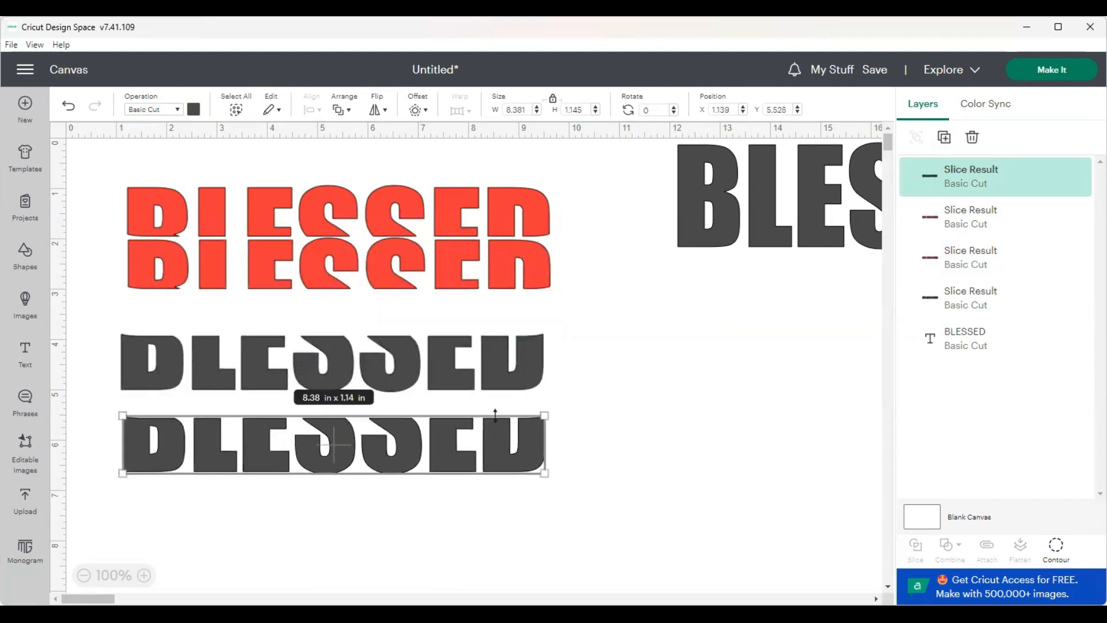
left_click_drag(507, 382, 510, 410)
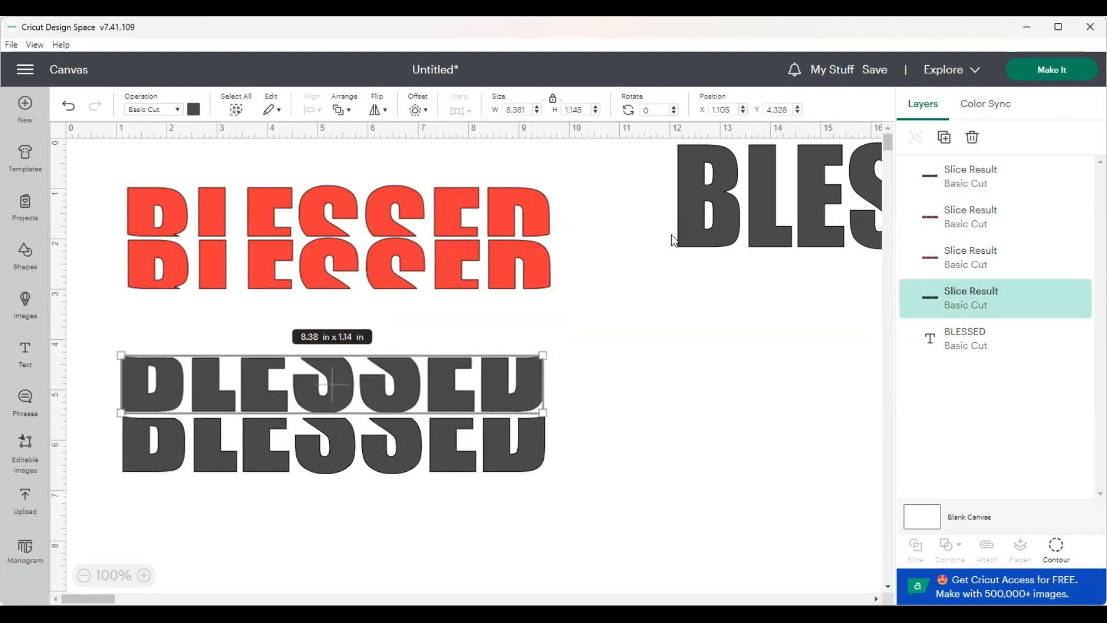
left_click(112, 339)
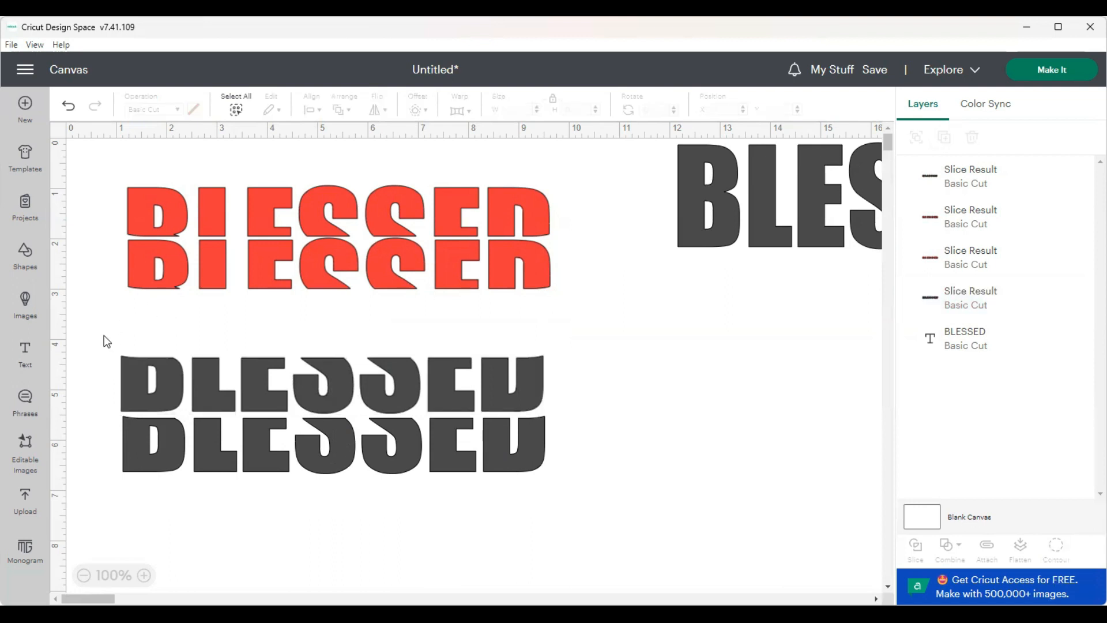
left_click(139, 376)
left_click_drag(139, 376, 138, 378)
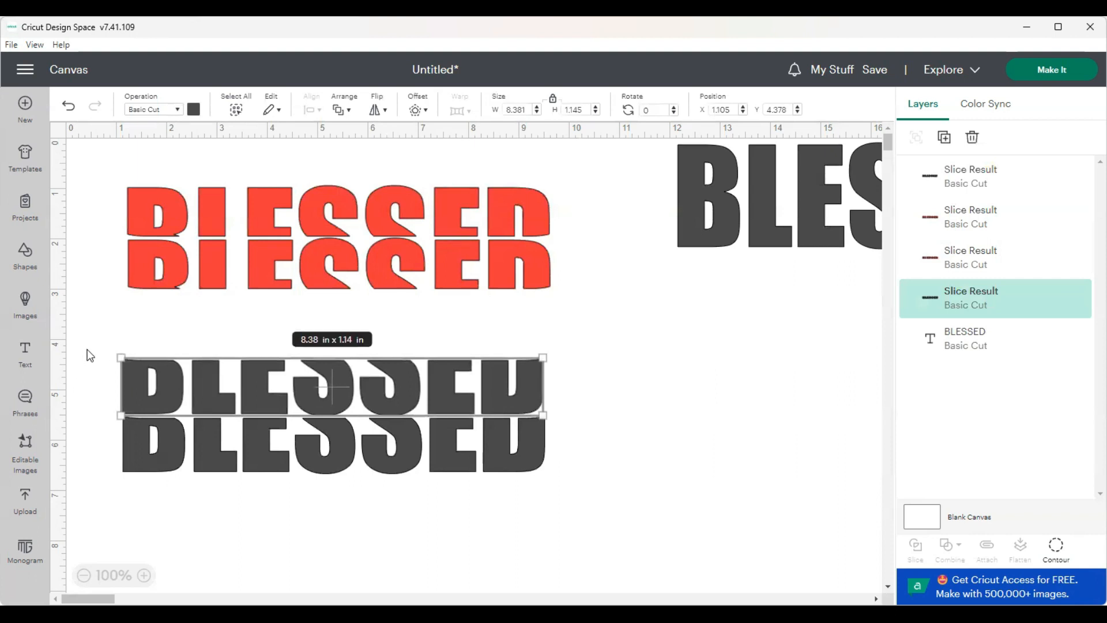
Group the two rows of grey lower letter halves
left_click(95, 314)
left_click_drag(101, 332, 582, 483)
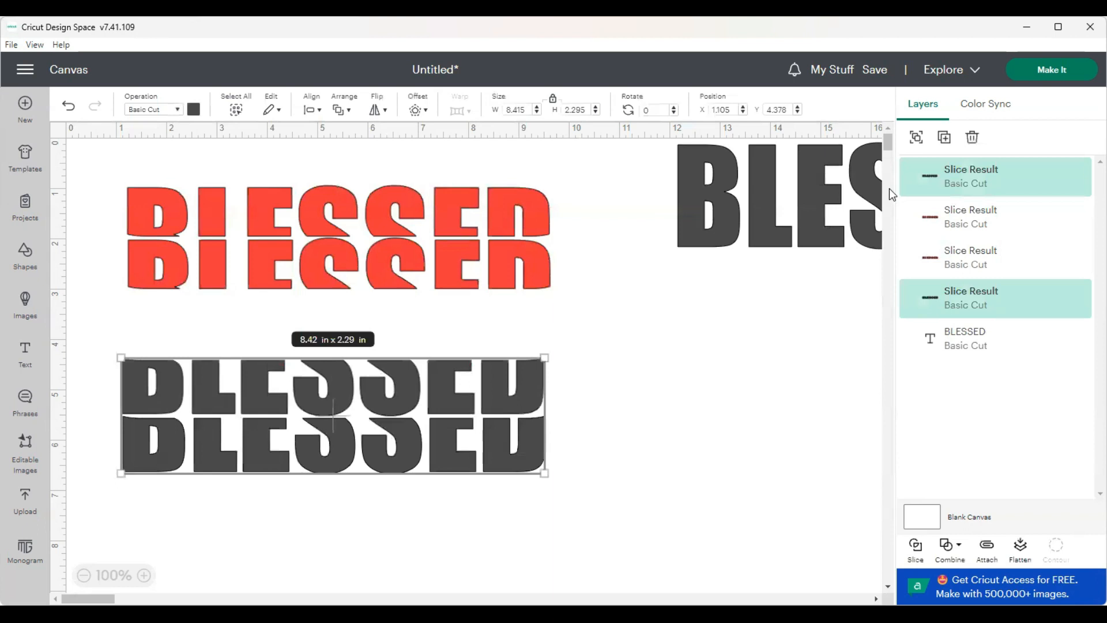
left_click(916, 137)
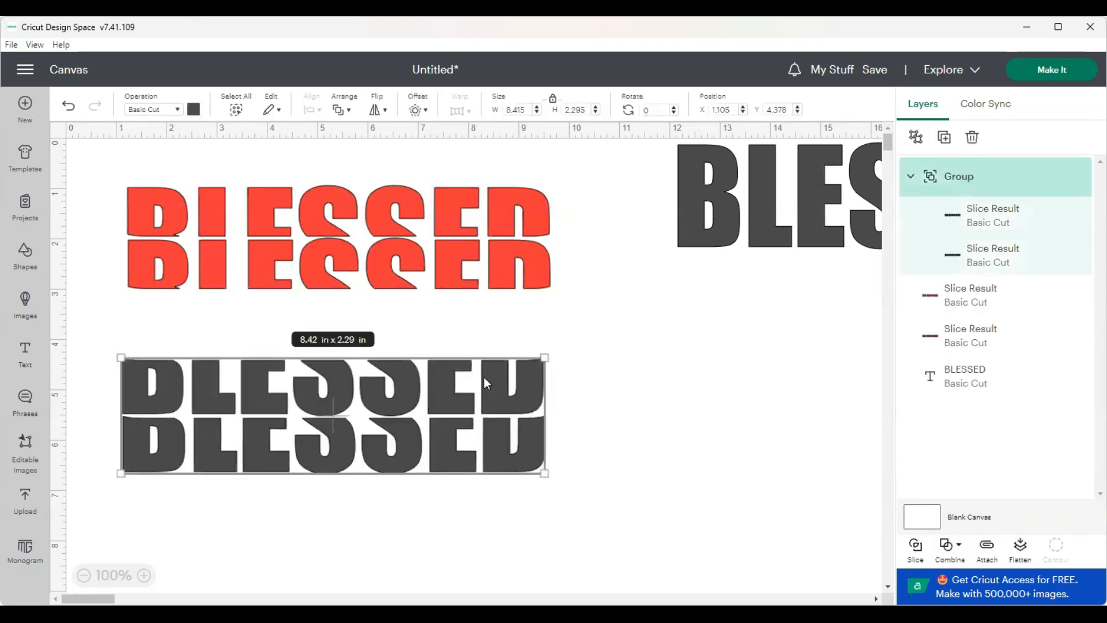
Lower the grey group to make room and place the full BLESSED text directly beneath the red upper halves
left_click_drag(484, 379, 487, 442)
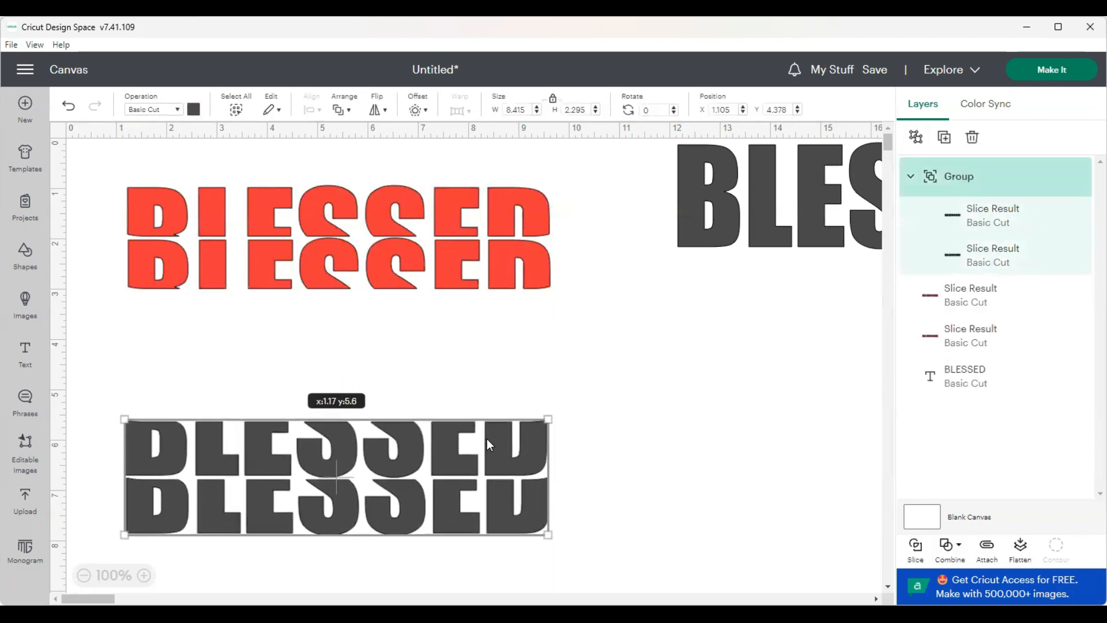
left_click_drag(756, 196, 206, 343)
Color the group of lower letter halves dark purple and move it directly below the full BLESSED text
left_click(158, 441)
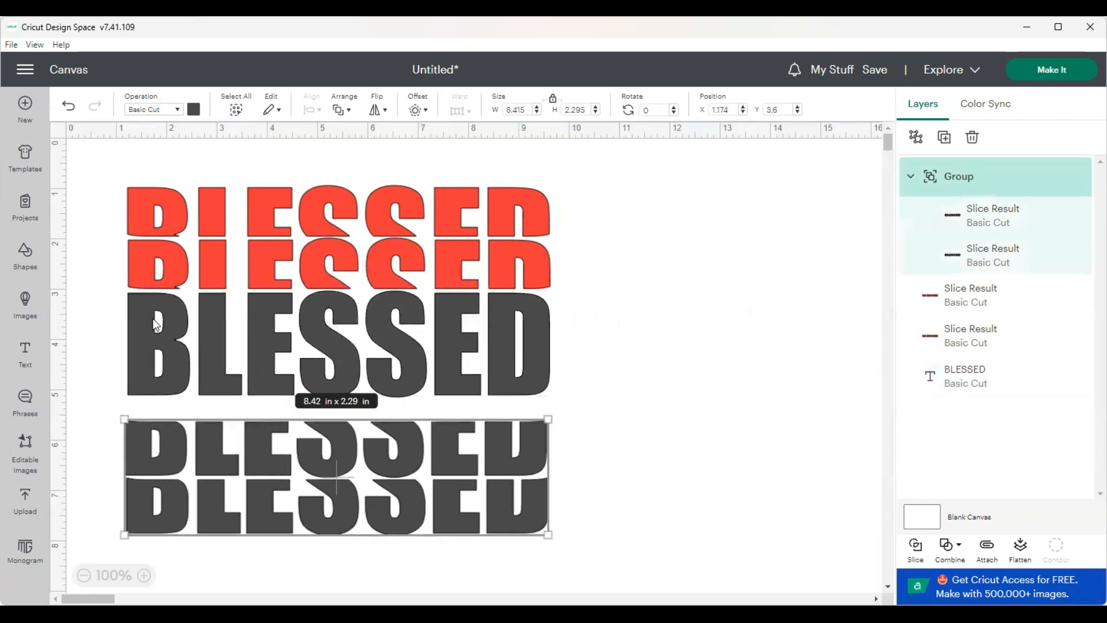
left_click(194, 109)
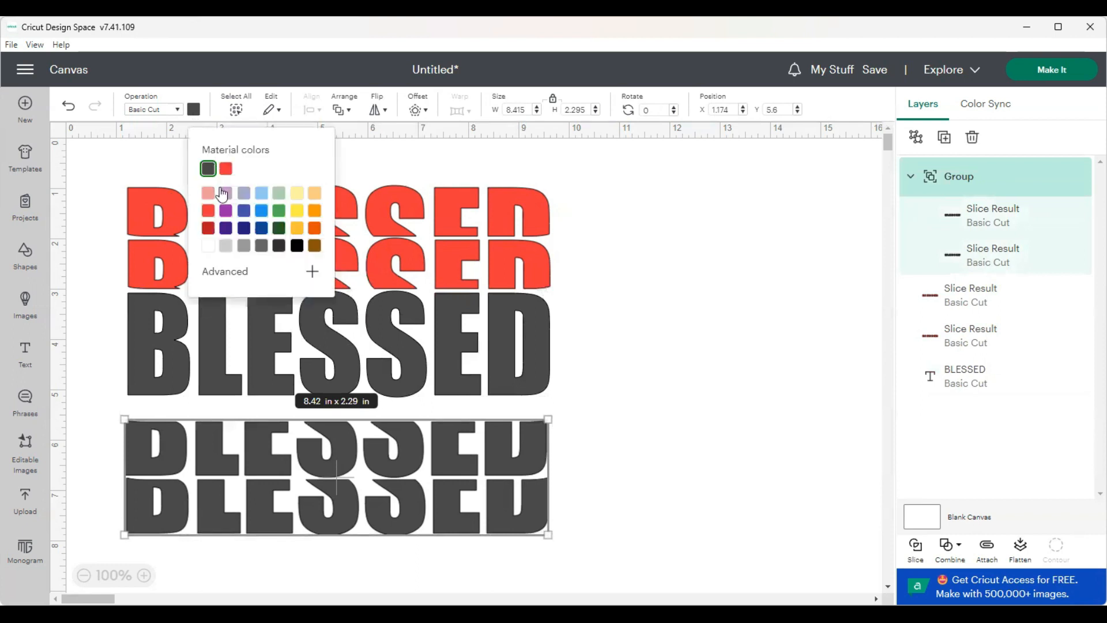
left_click(225, 228)
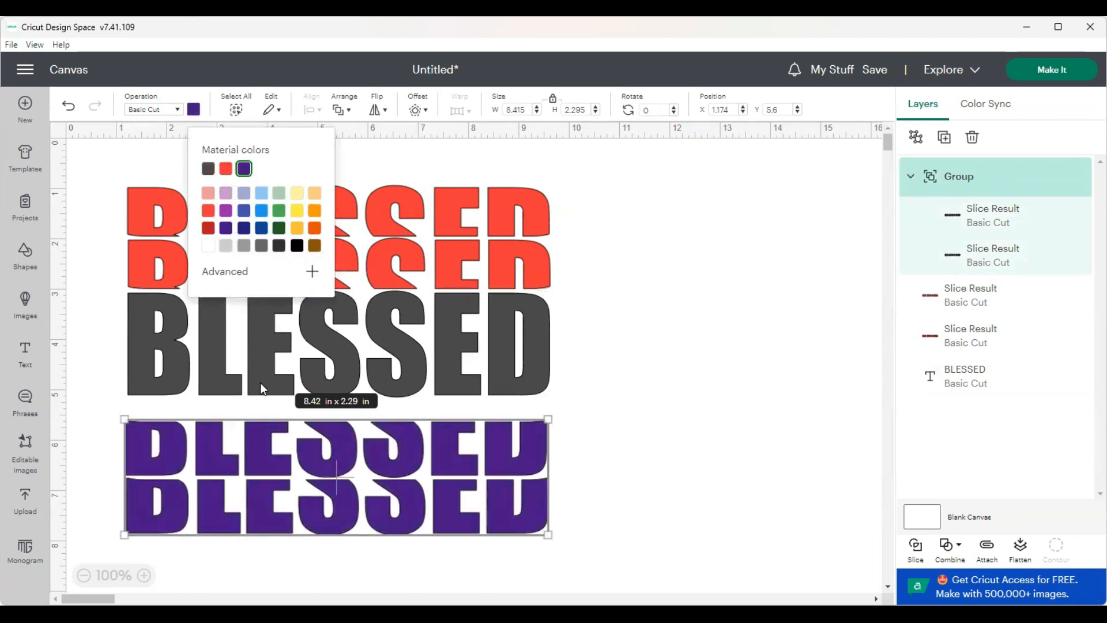
left_click_drag(269, 457, 271, 436)
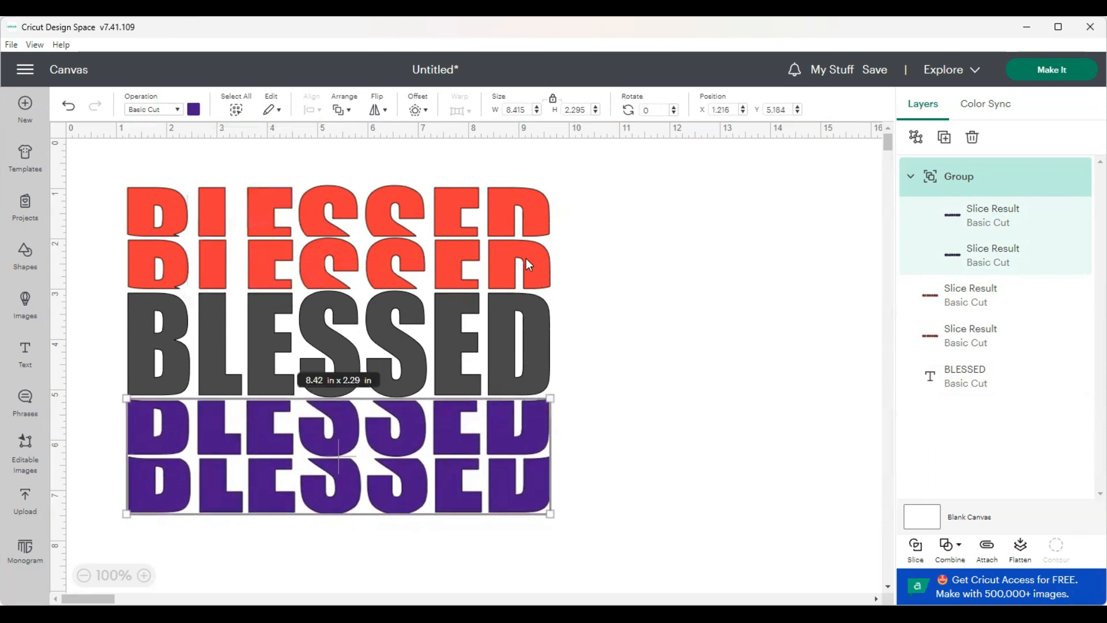
Nudge the uppermost red row down slightly toward the second red row
left_click(523, 237)
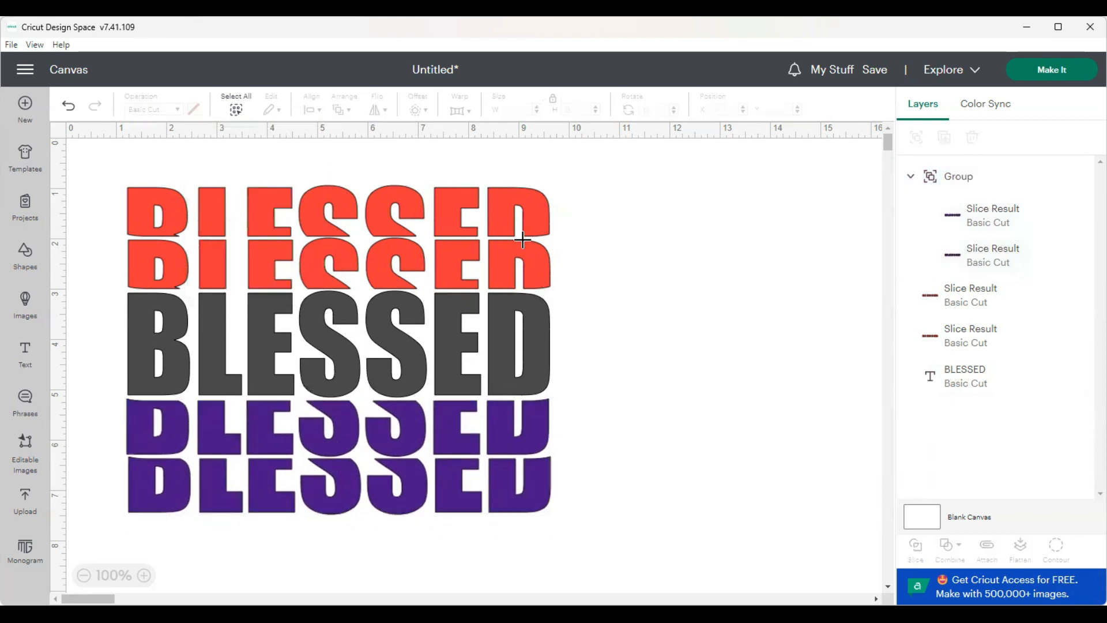
left_click(522, 239)
left_click(334, 161)
left_click(136, 207)
key("Down")
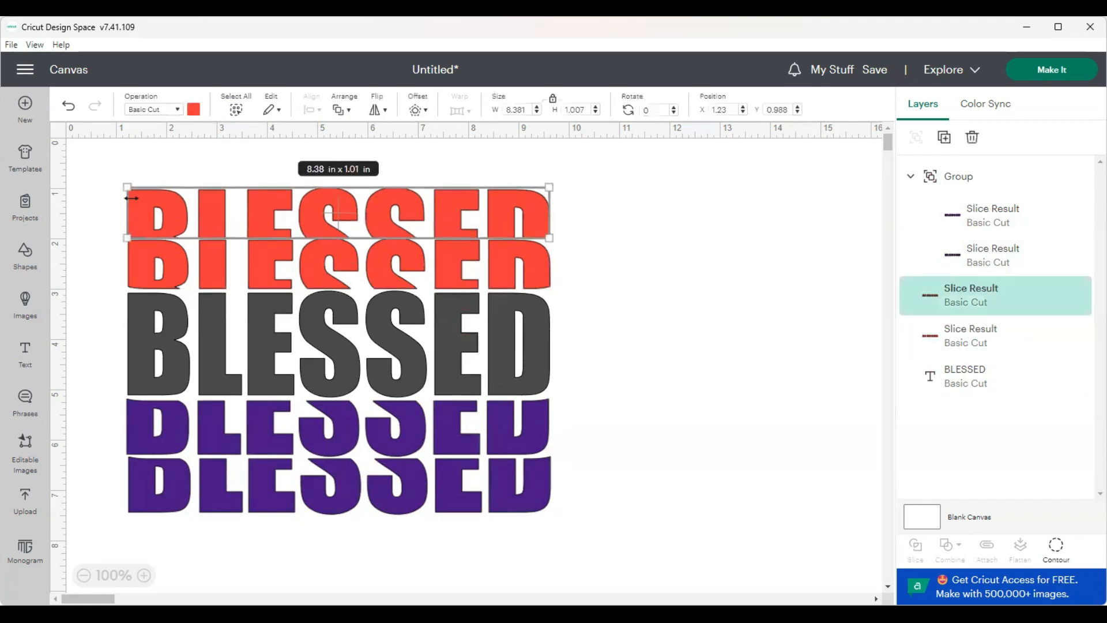
Select both red rows of upper letter halves and group them
left_click(120, 164)
left_click_drag(118, 164, 567, 285)
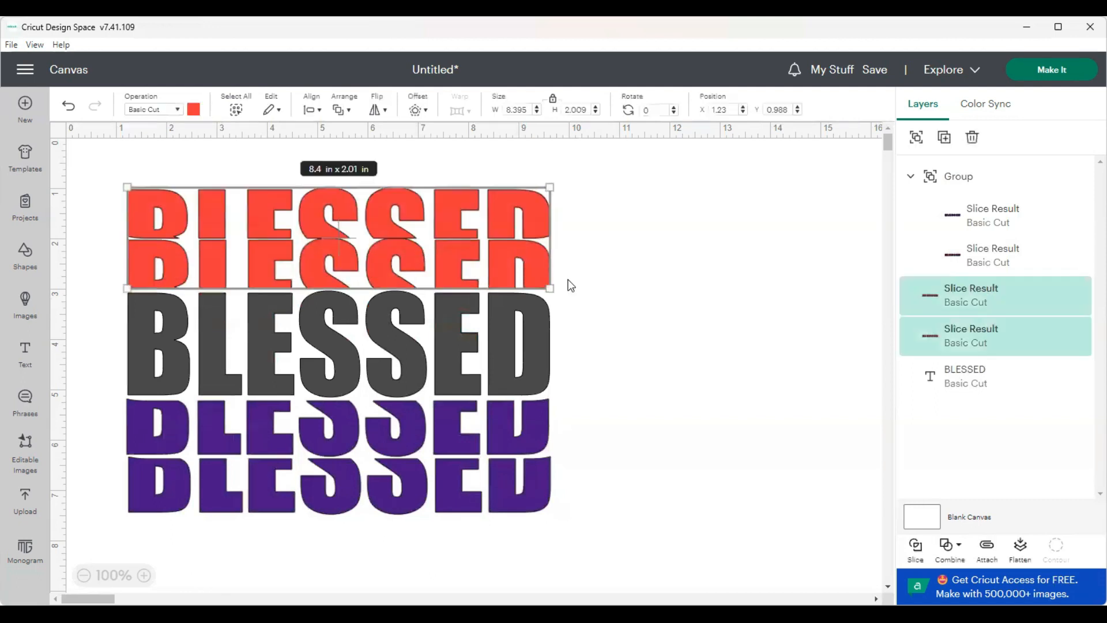
left_click(917, 139)
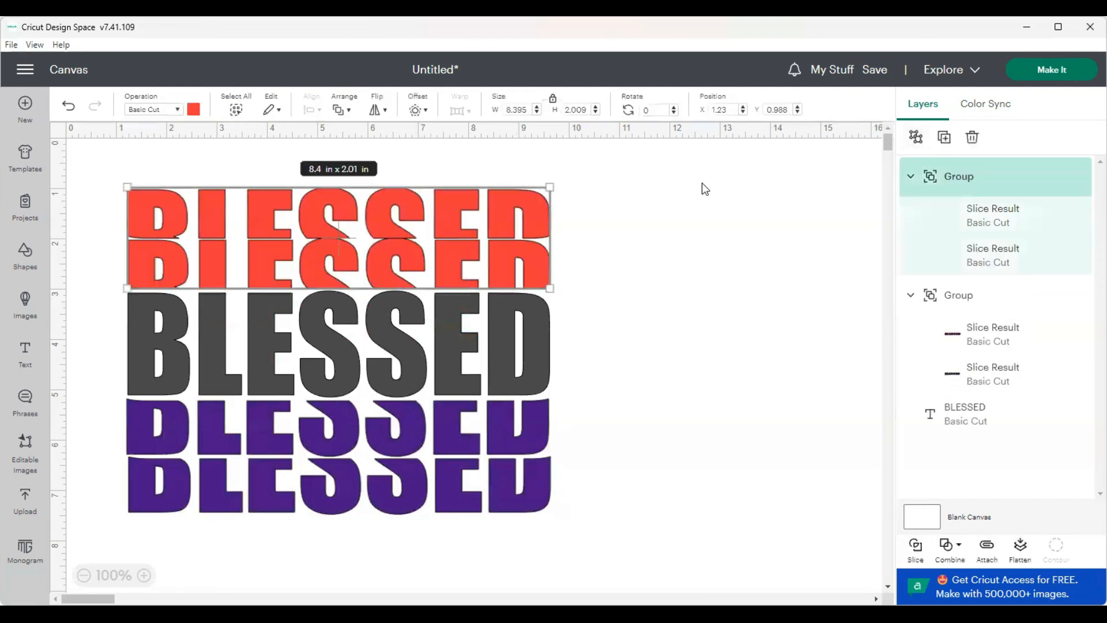
left_click(657, 228)
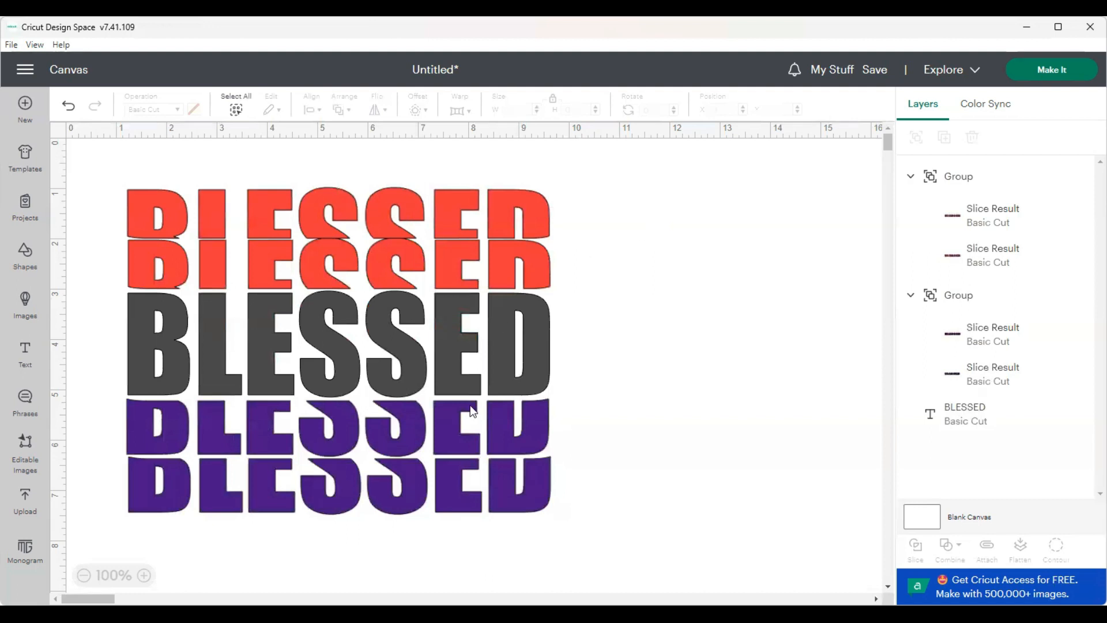
Nudge the purple group up closer to the full BLESSED text
left_click(476, 458)
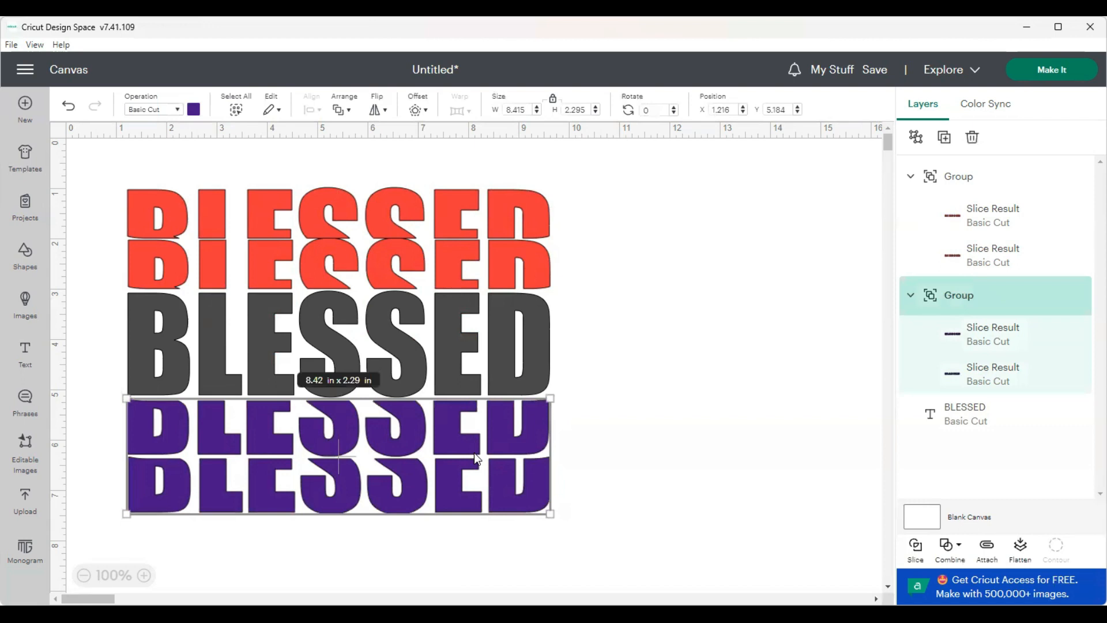
key("Up")
key("Up")
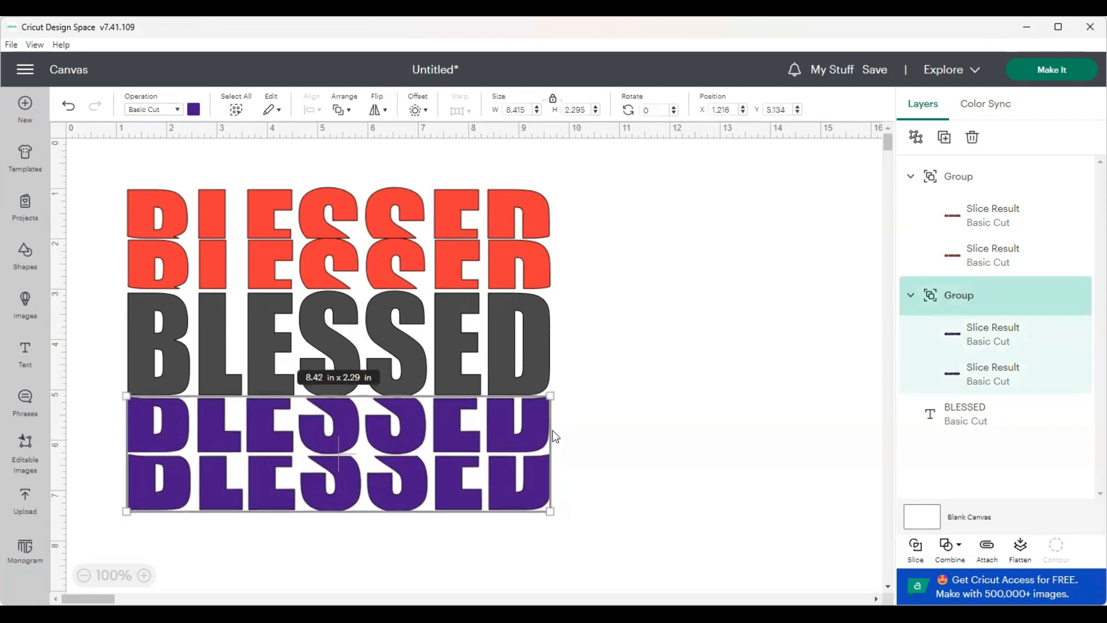
left_click(679, 418)
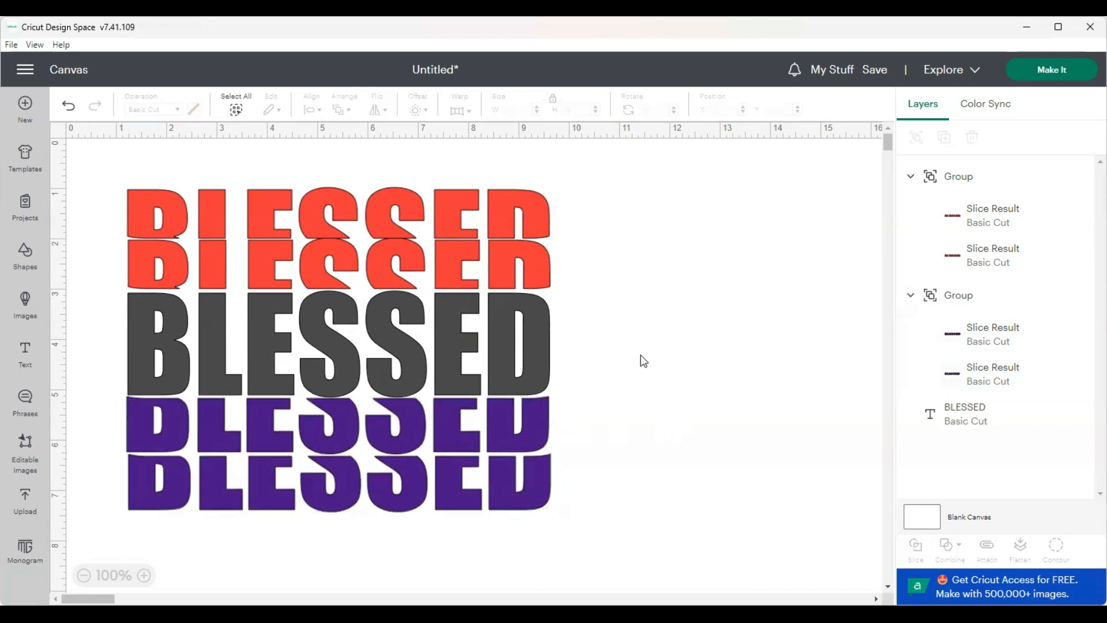
Nudge the red group down closer to the full BLESSED text
left_click(435, 258)
key("Down")
key("Down")
key("Down")
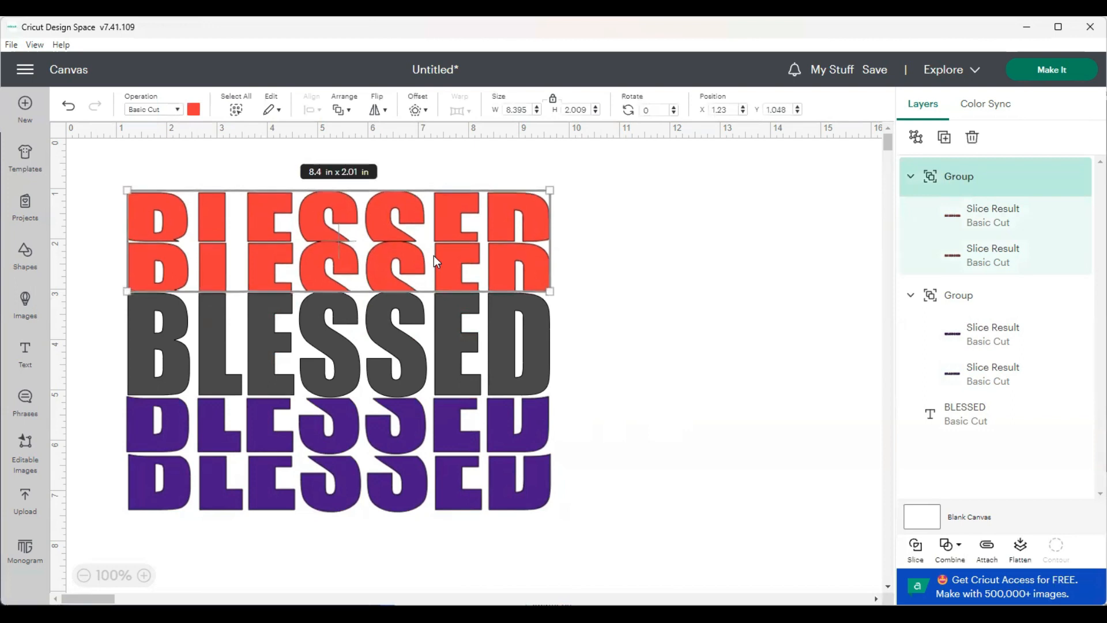
left_click(680, 290)
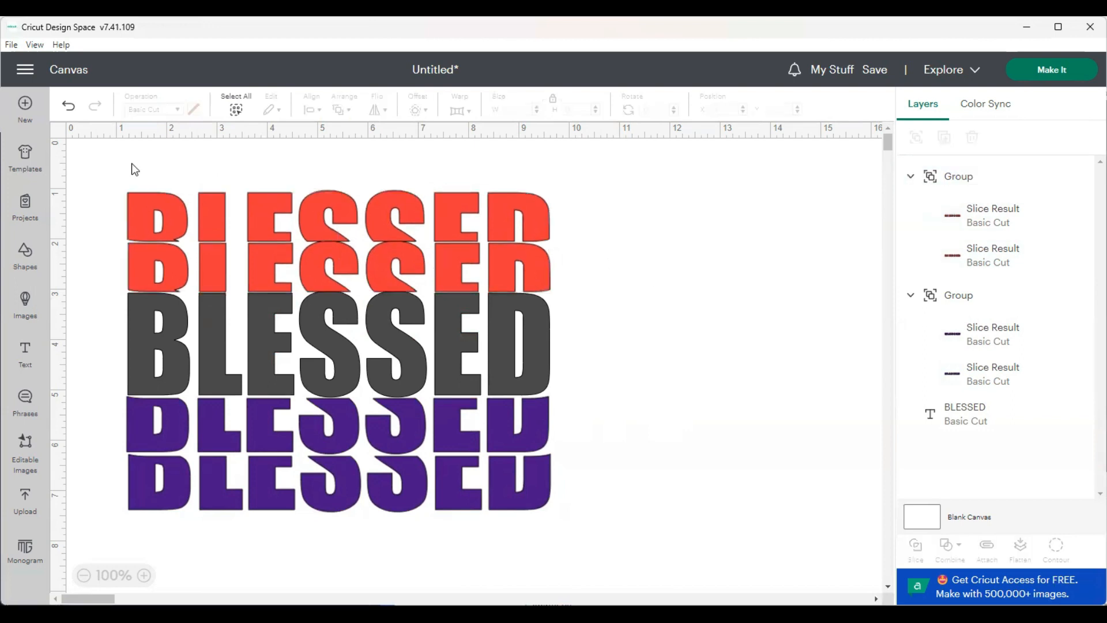
Group all the red, grey and purple rows together and shrink the design to about 3.8 by 2.88 in
left_click_drag(113, 160, 622, 564)
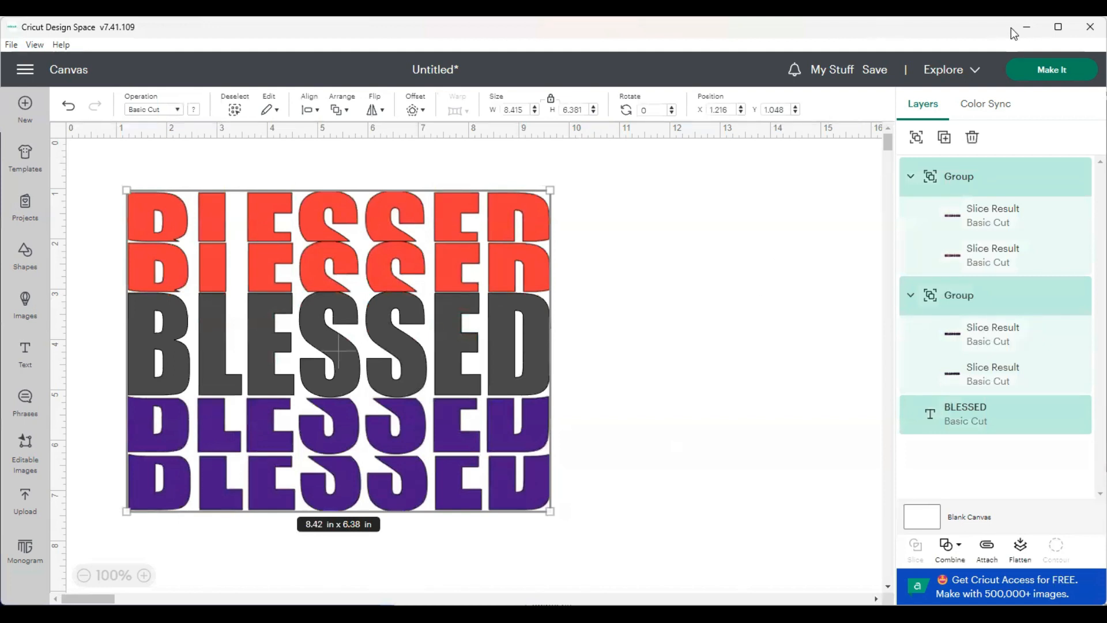
left_click(914, 138)
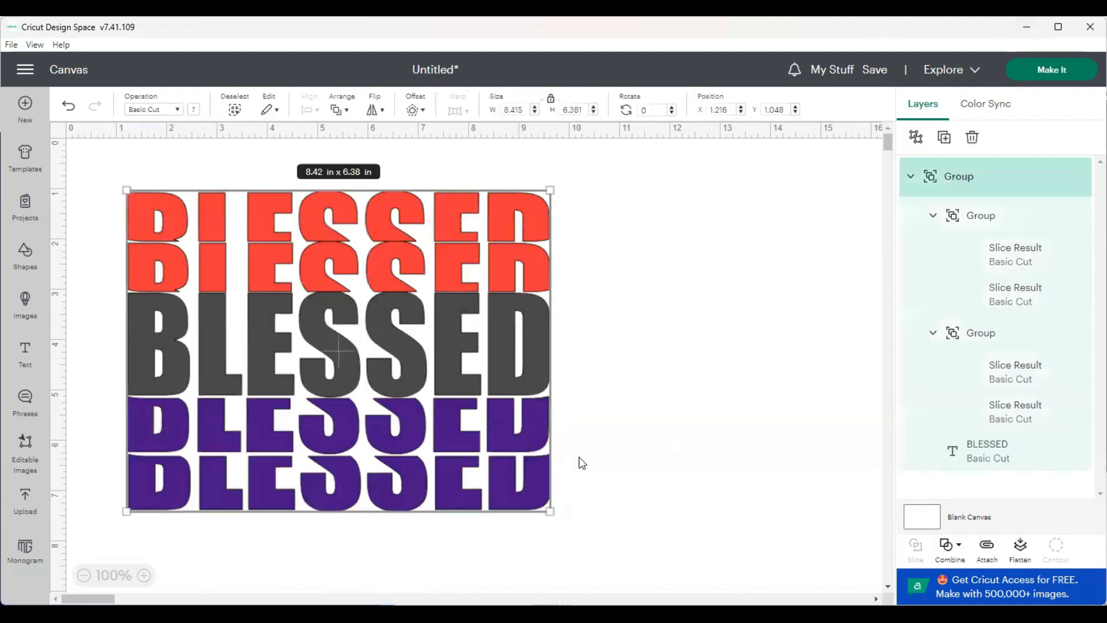
left_click_drag(542, 494, 317, 224)
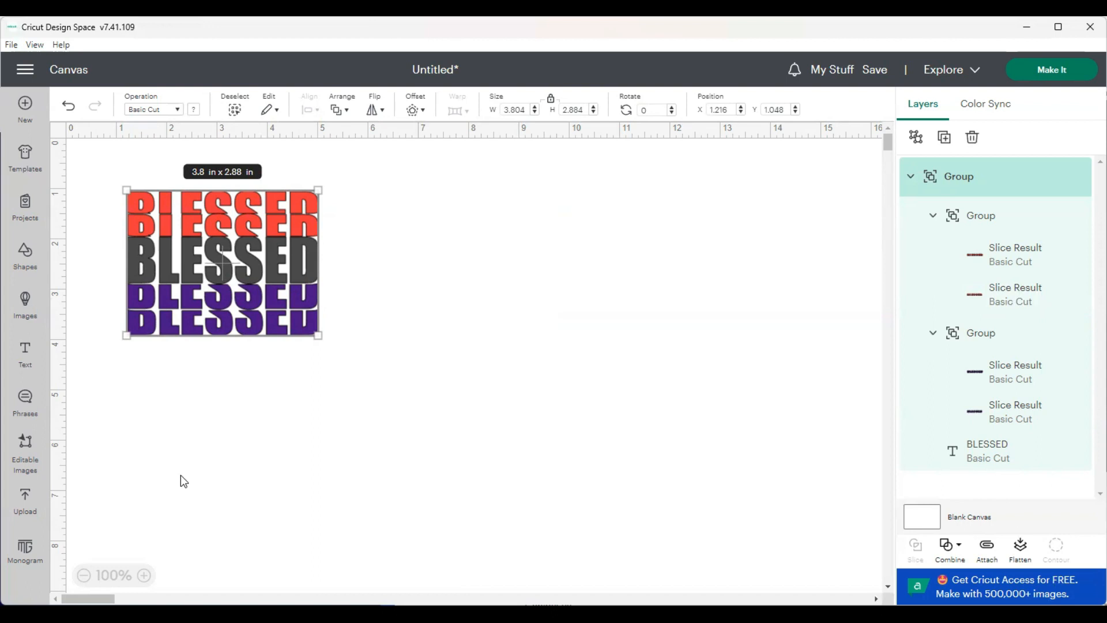
left_click(113, 378)
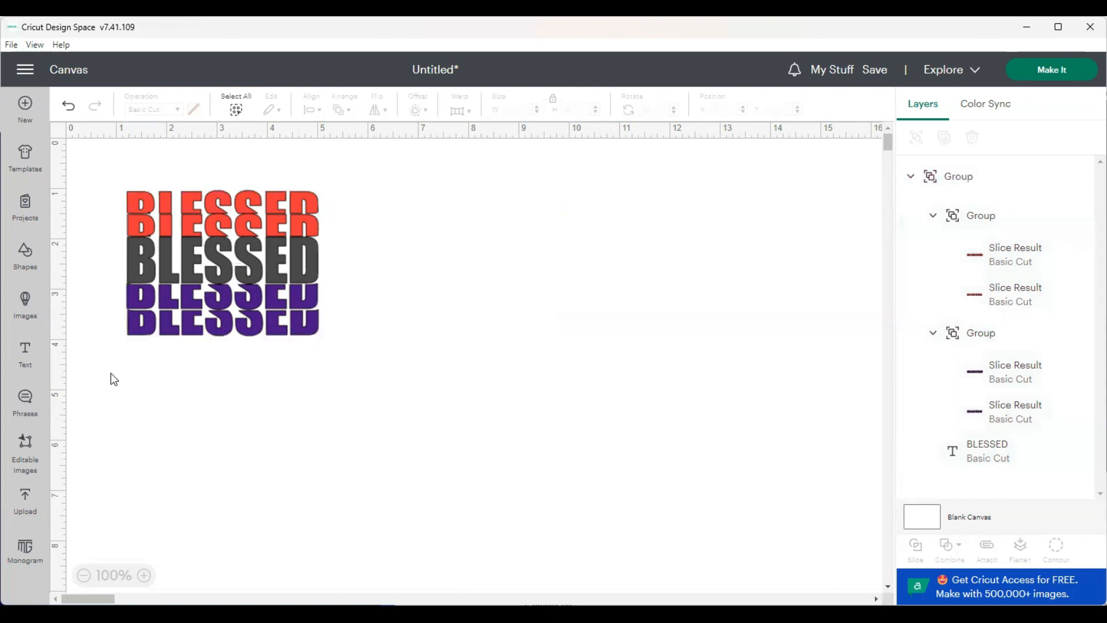
Add a new text object reading BLESSED below the stacked design
left_click(26, 353)
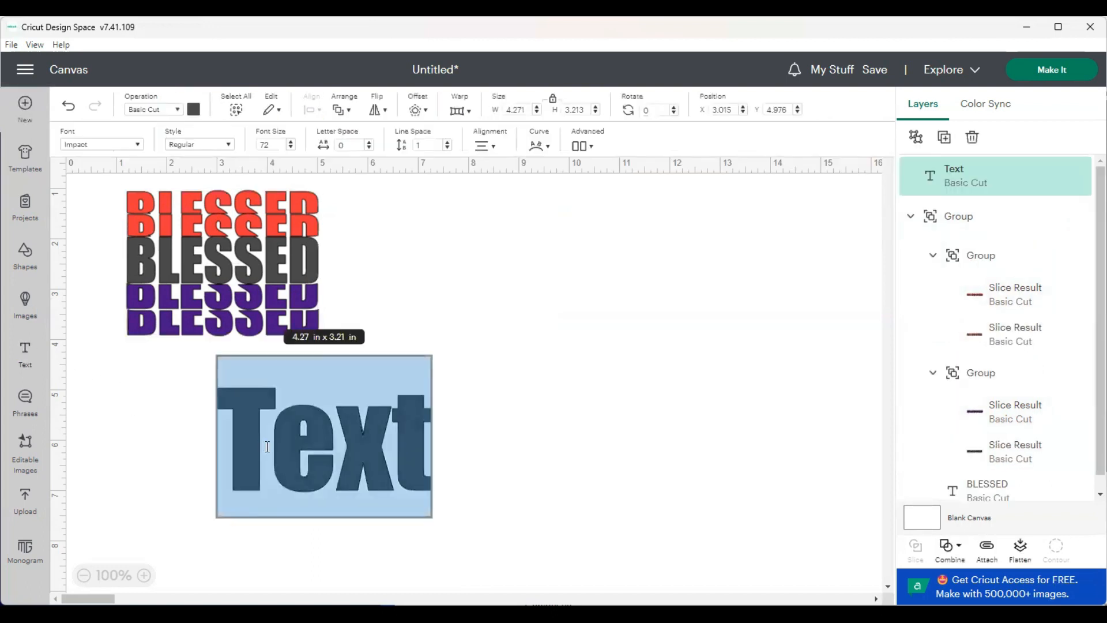
type("BL")
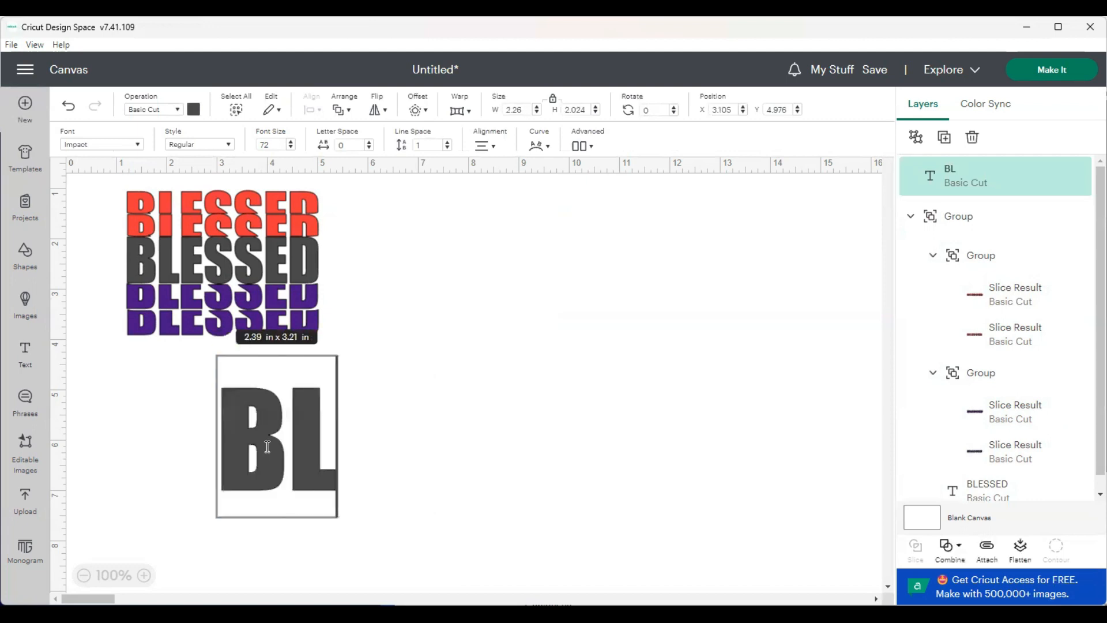
type("ESSED")
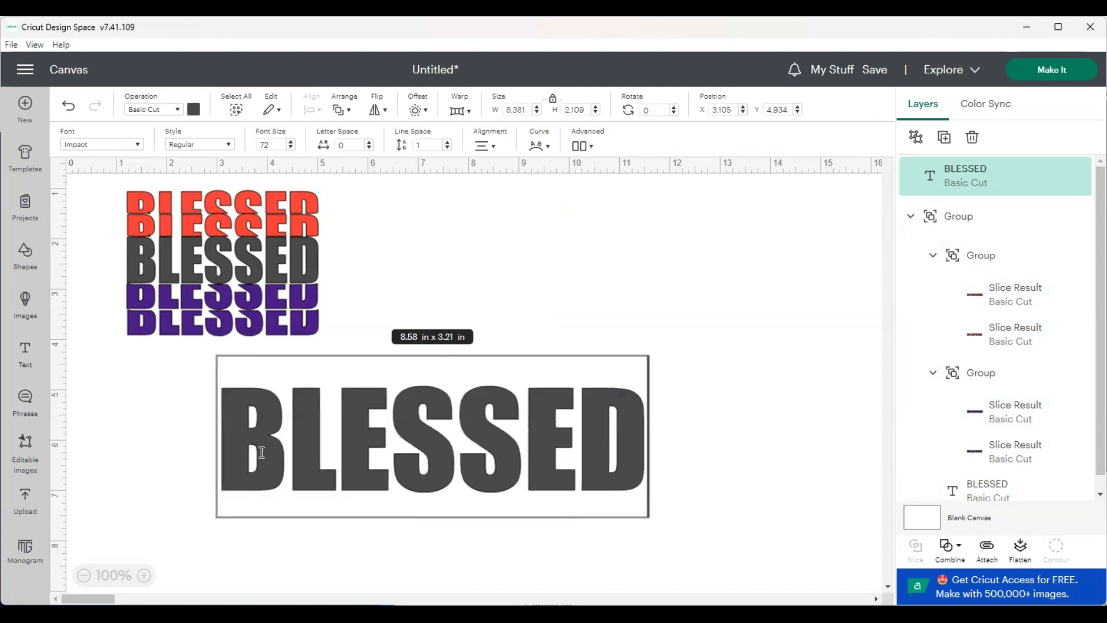
left_click(164, 458)
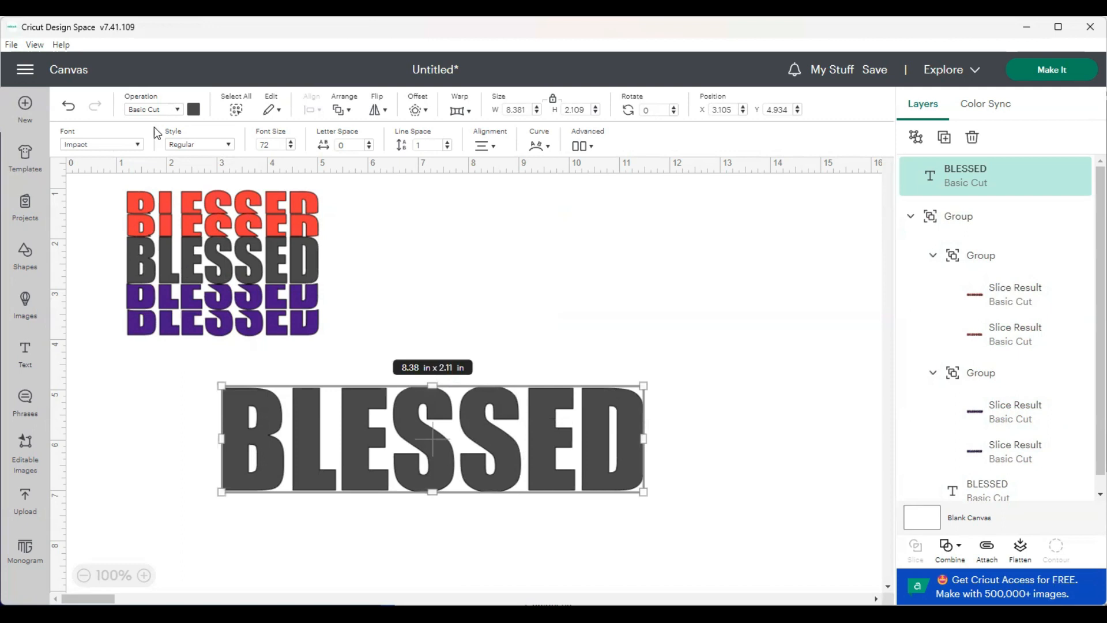
Search the system fonts for DEZIRE and apply Dezire Stacked to the new BLESSED text
left_click(137, 143)
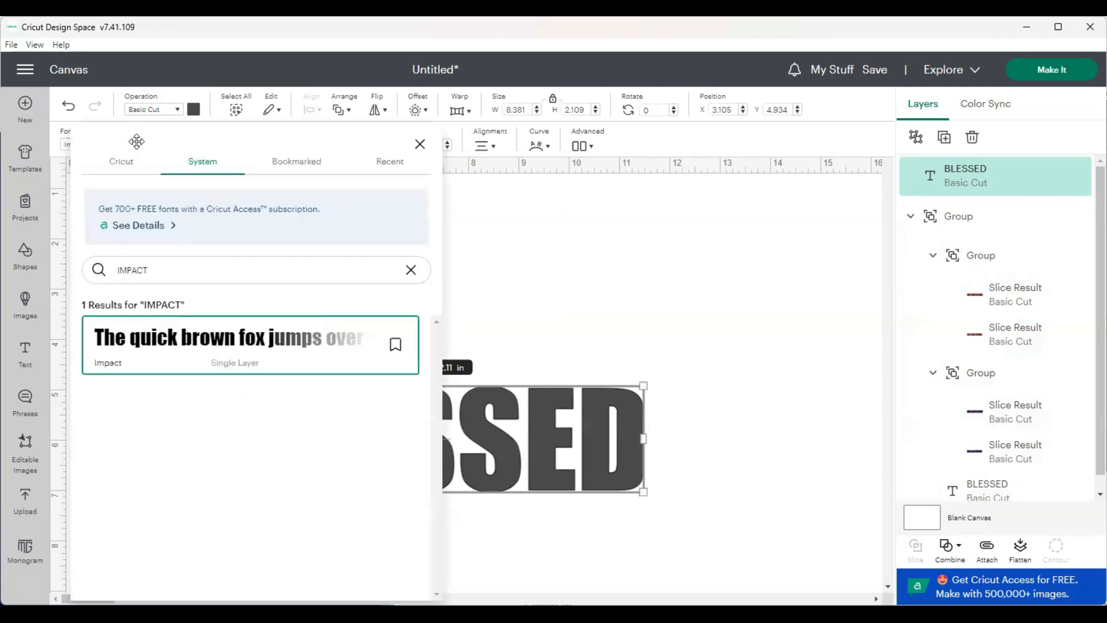
left_click_drag(181, 270, 105, 273)
type("DEZIRE")
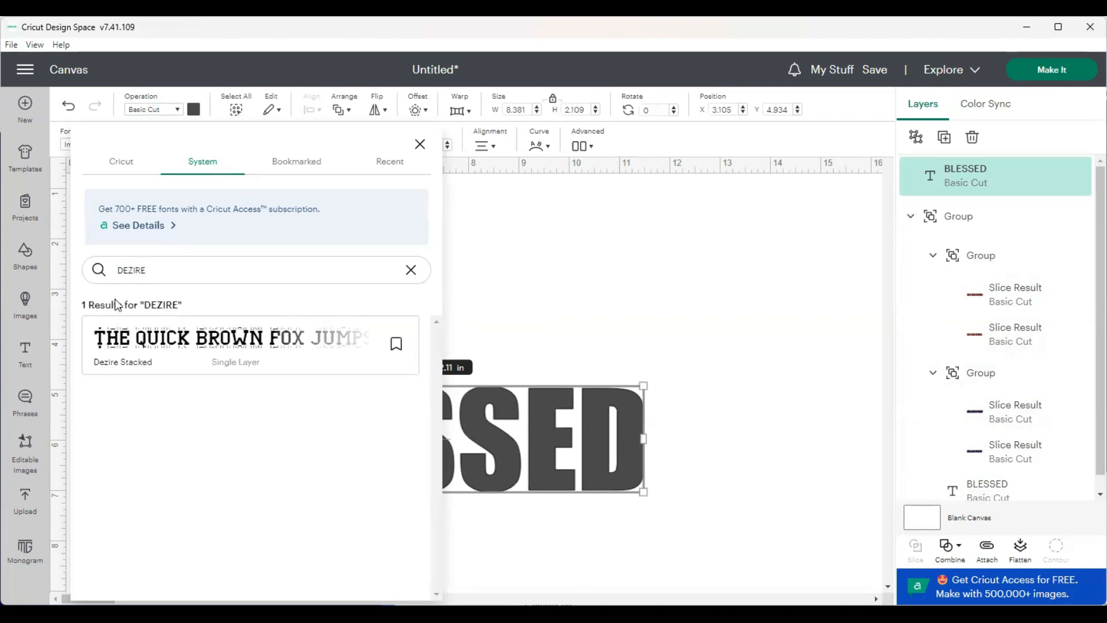
left_click(144, 346)
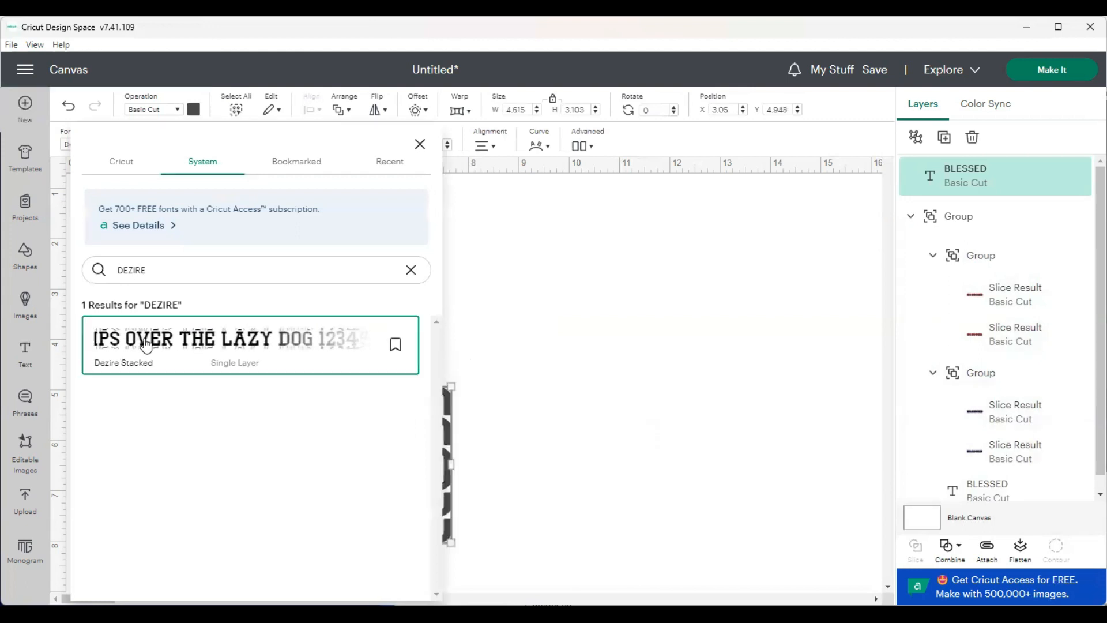
left_click(419, 143)
Move the Dezire Stacked text beside the sliced design and color it dark purple
left_click_drag(409, 410, 579, 223)
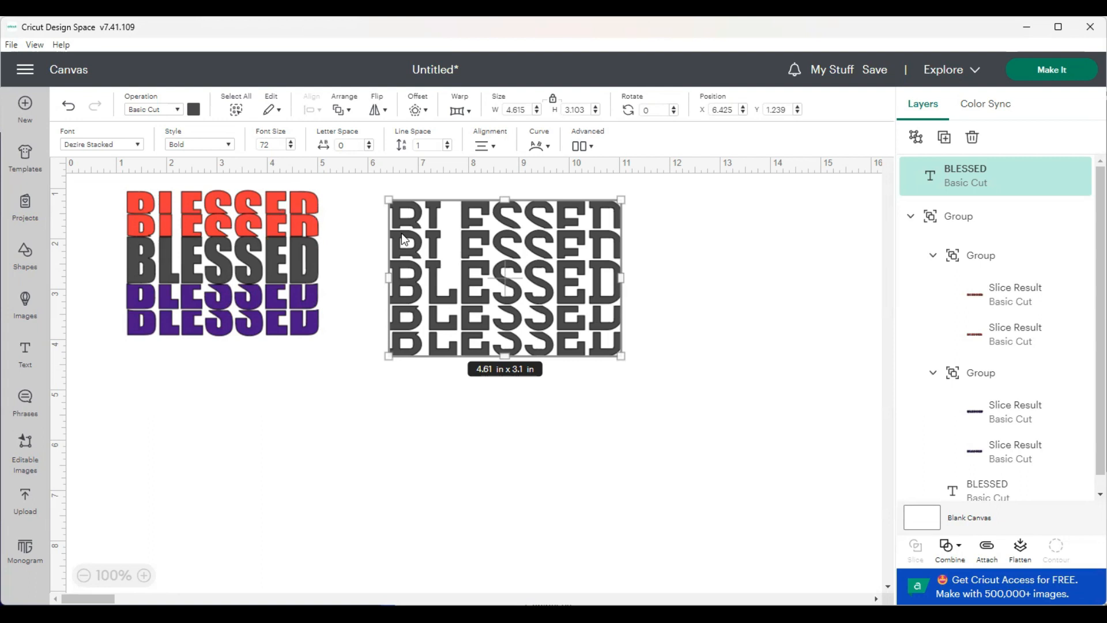
left_click(194, 109)
left_click(227, 170)
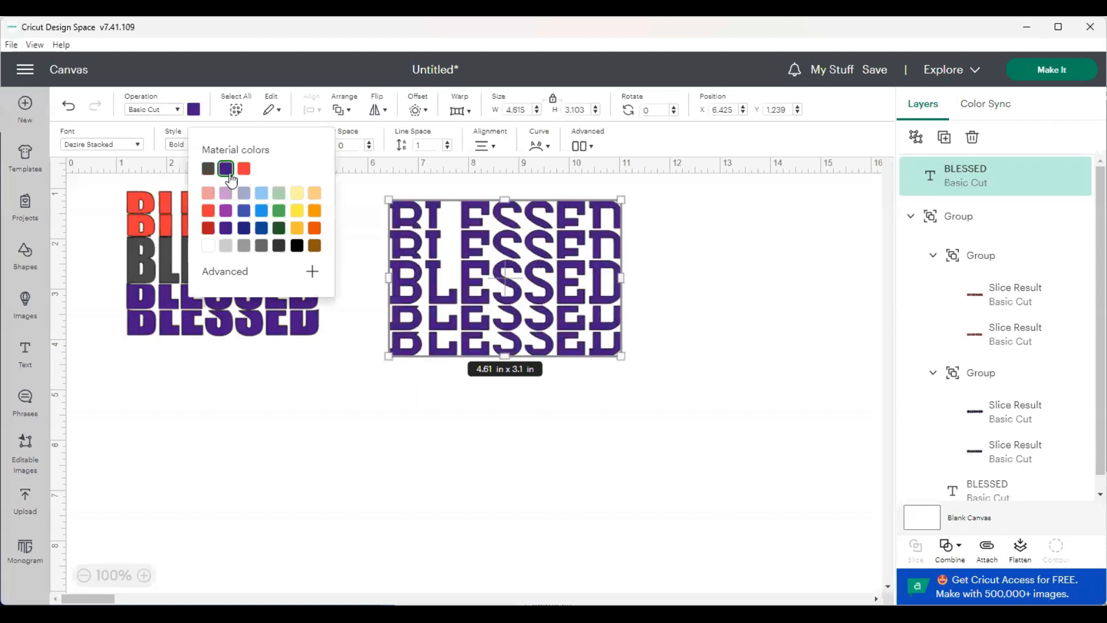
left_click(369, 410)
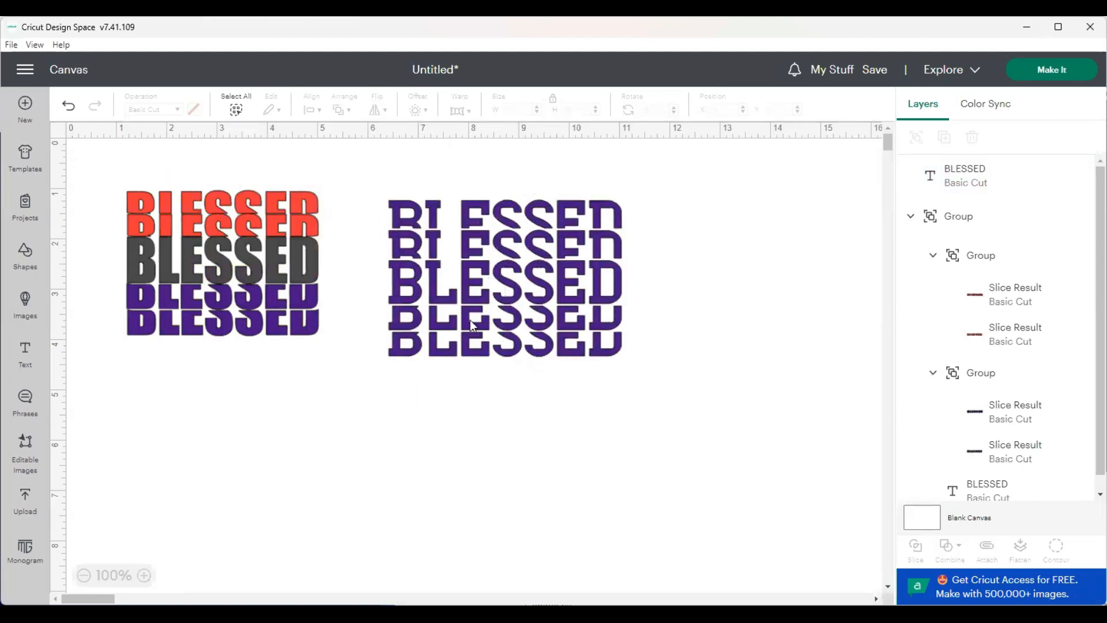
Move the purple Dezire Stacked text lower on the canvas, to about X 6.62, Y 2.53
left_click(508, 272)
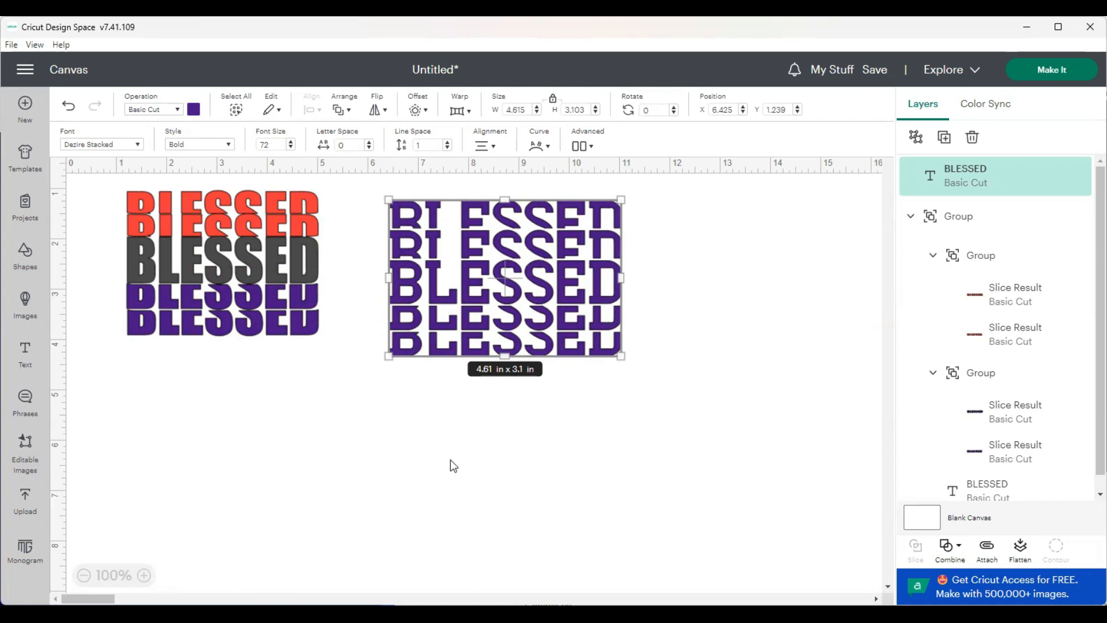
left_click(295, 505)
left_click_drag(419, 316, 430, 382)
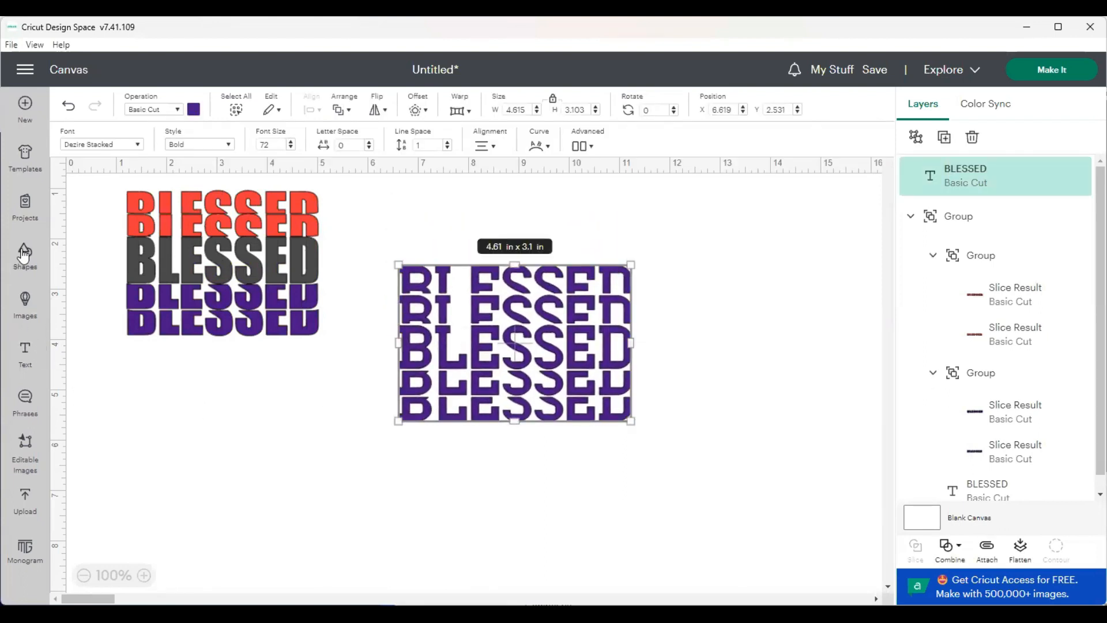
left_click(617, 221)
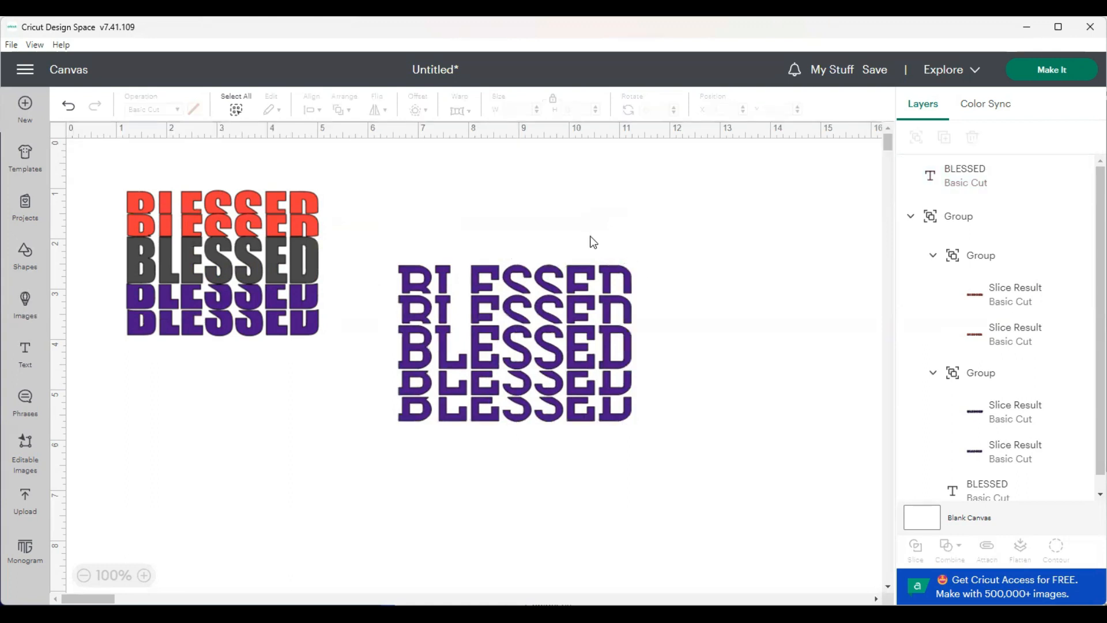